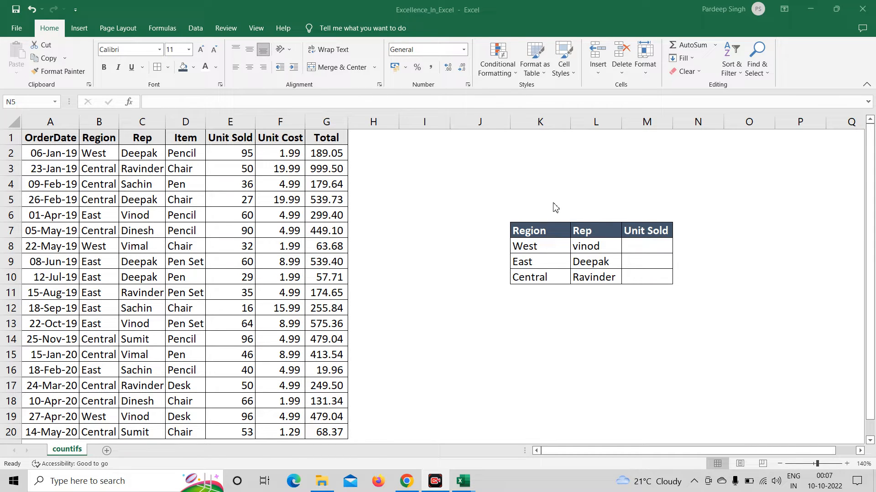
{"action": "left_click", "coordinate": [527, 298]}
{"action": "left_click", "coordinate": [538, 295]}
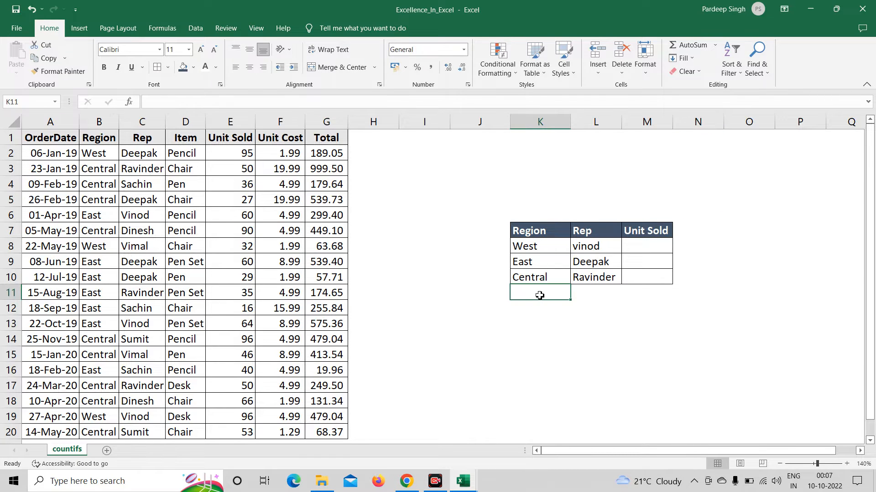
{"action": "key", "text": "Up"}
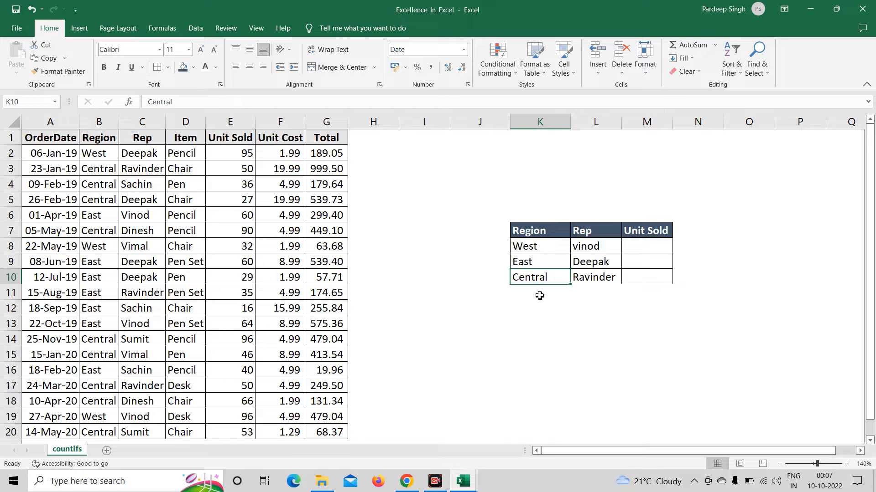
{"action": "key", "text": "Right"}
{"action": "key", "text": "Right"}
{"action": "key", "text": "Up"}
{"action": "key", "text": "Up"}
{"action": "key", "text": "Down"}
{"action": "key", "text": "Down"}
{"action": "key", "text": "Down"}
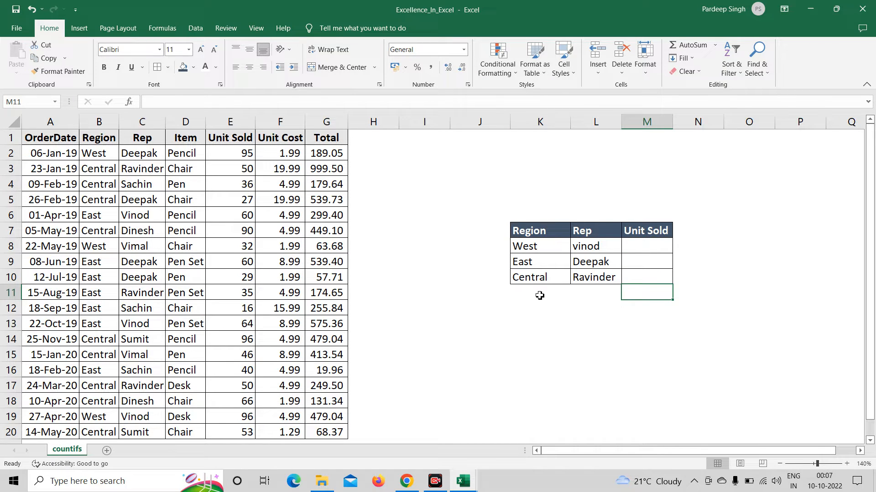
Step: Enter =COUNTIF($B$2:$B$20,K8) in cell M8 to count the orders matching the region in the first summary row
{"action": "key", "text": "Up"}
{"action": "key", "text": "Up"}
{"action": "key", "text": "Up"}
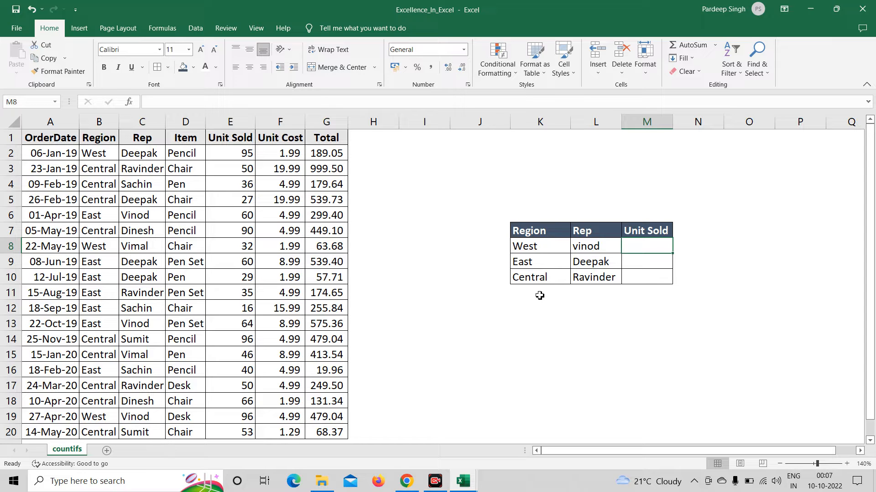
{"action": "type", "text": "="}
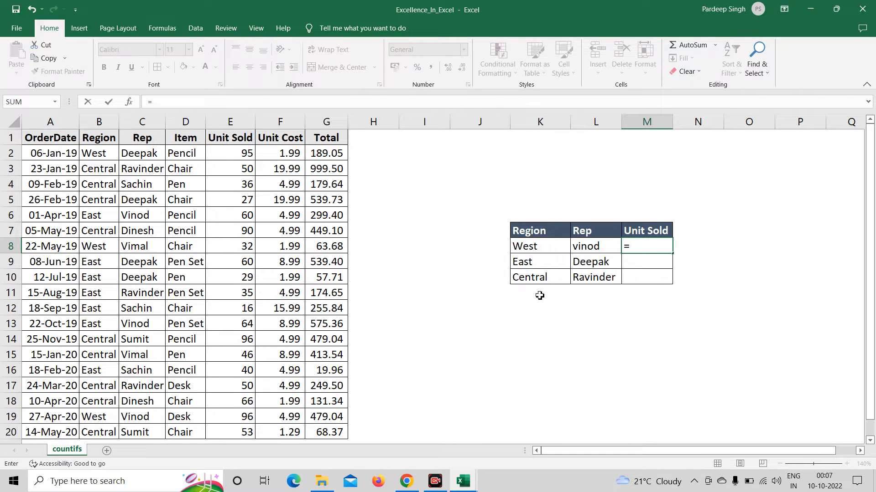
{"action": "type", "text": "countif"}
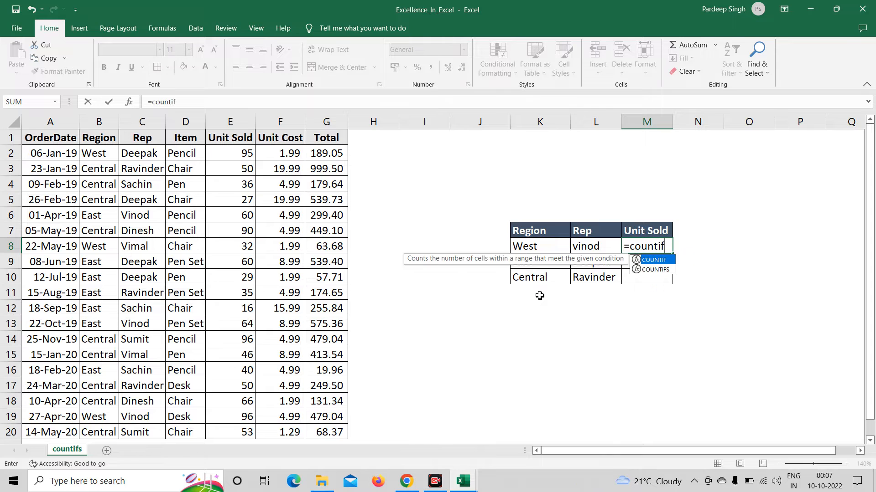
{"action": "key", "text": "Tab"}
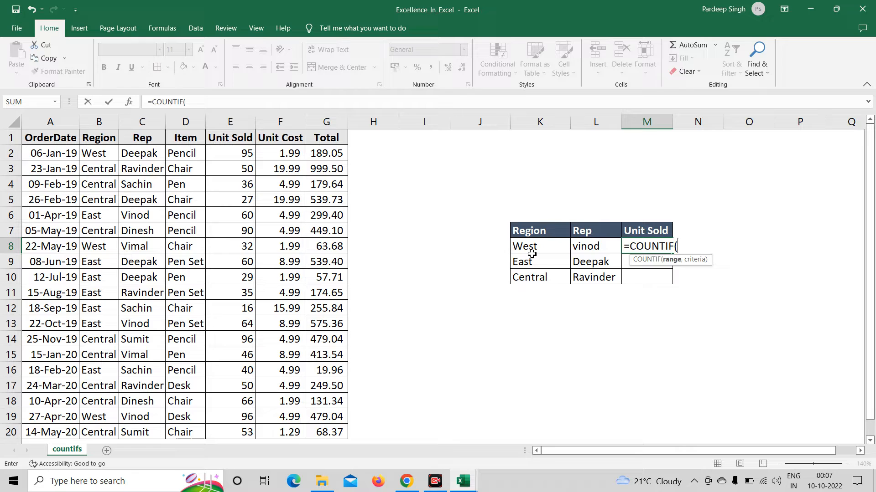
{"action": "left_click", "coordinate": [113, 152]}
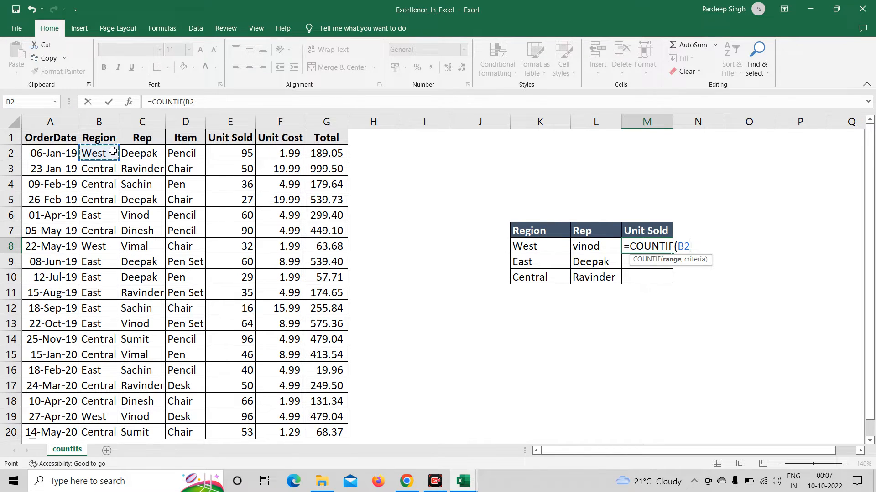
{"action": "key", "text": "ctrl+shift+Down"}
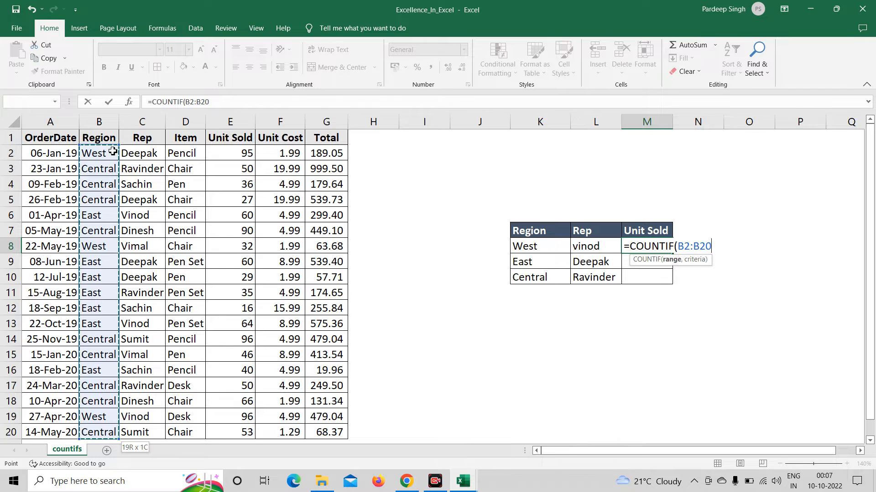
{"action": "key", "text": "F4"}
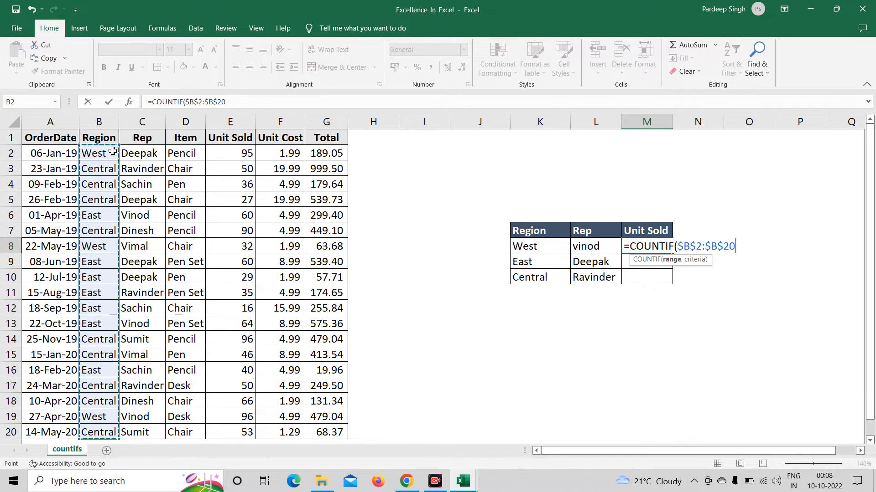
{"action": "type", "text": ","}
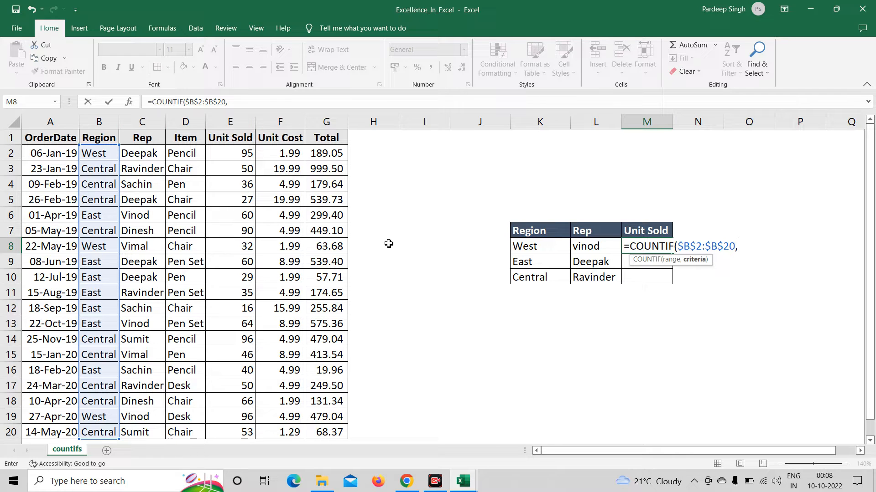
{"action": "left_click", "coordinate": [525, 248]}
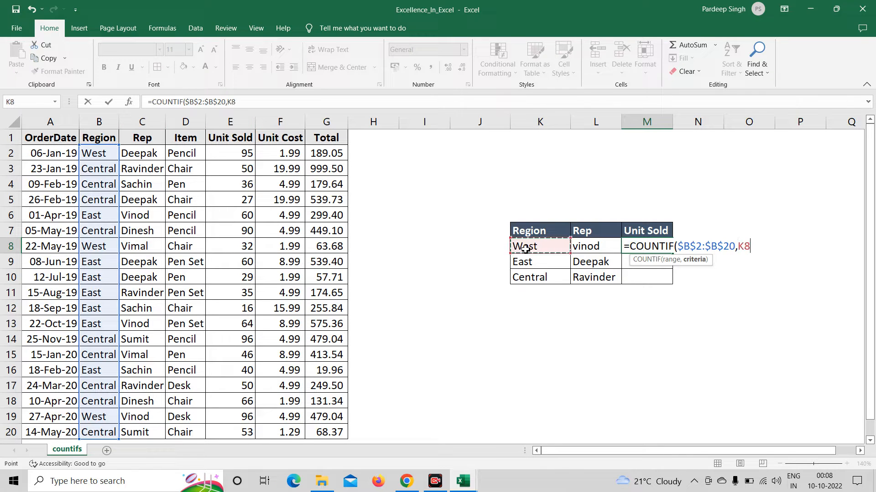
{"action": "type", "text": ")"}
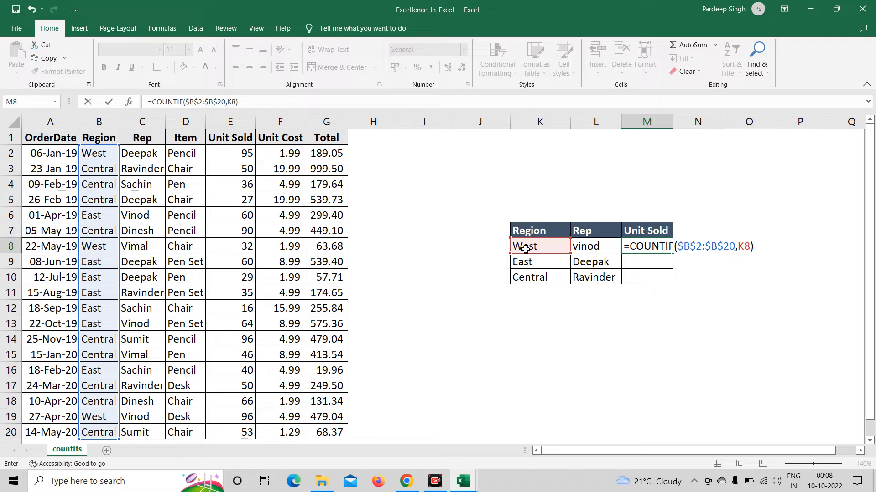
{"action": "key", "text": "Return"}
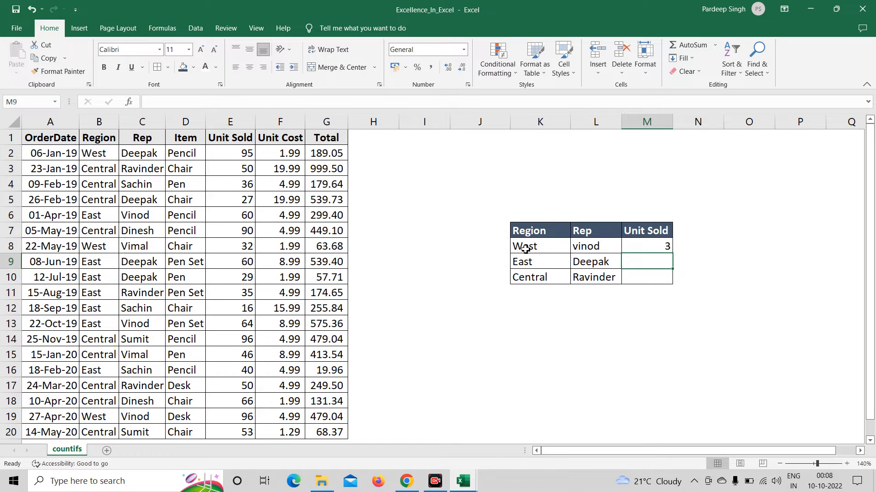
Step: Fill the COUNTIF formula from M8 down through M10
{"action": "key", "text": "Up"}
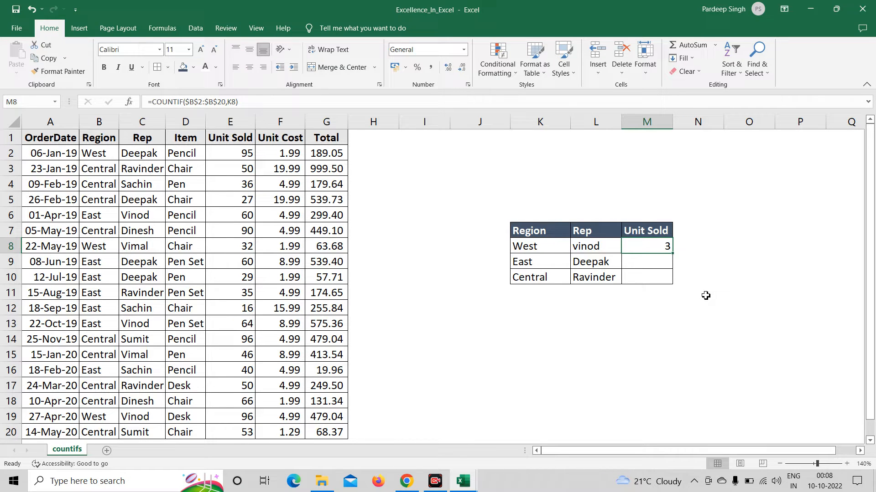
{"action": "key", "text": "shift+Down"}
{"action": "key", "text": "shift+Down"}
{"action": "key", "text": "shift+Down"}
{"action": "key", "text": "shift+Up"}
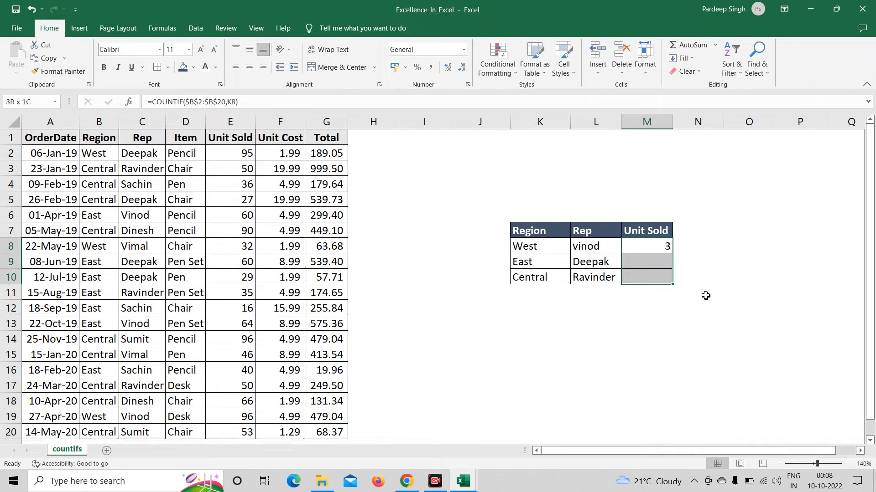
{"action": "key", "text": "ctrl+d"}
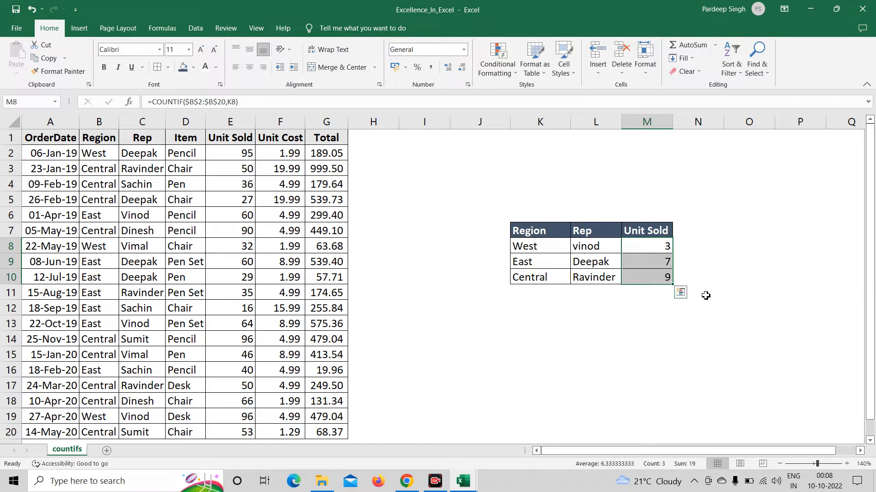
{"action": "left_click", "coordinate": [717, 253]}
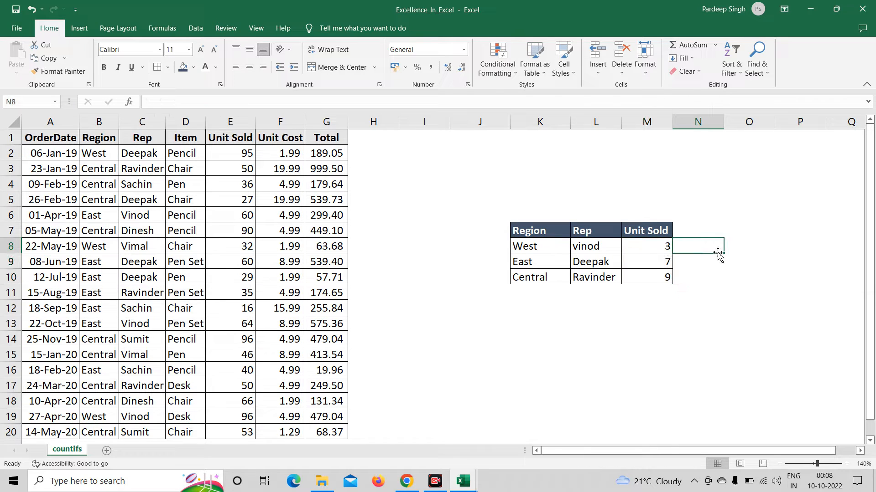
Step: Clear the COUNTIF formulas from the Unit Sold cells M8:M10
{"action": "left_click", "coordinate": [657, 249]}
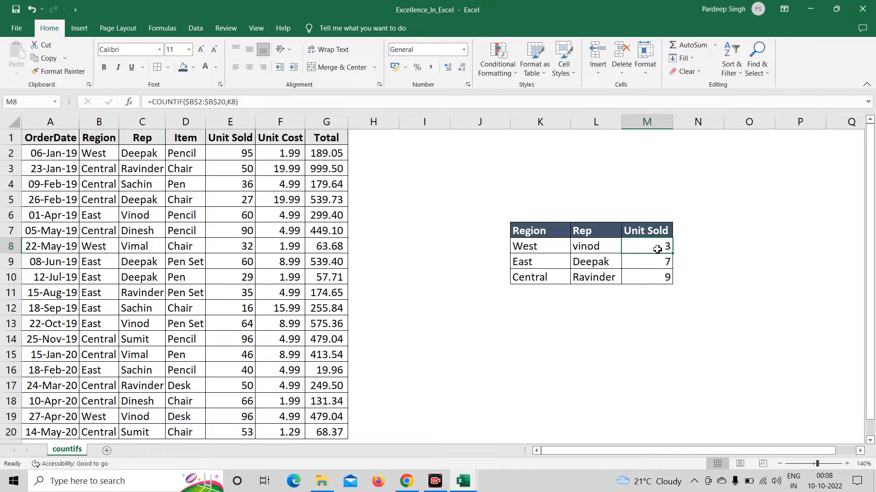
{"action": "key", "text": "shift+Down"}
{"action": "key", "text": "shift+Down"}
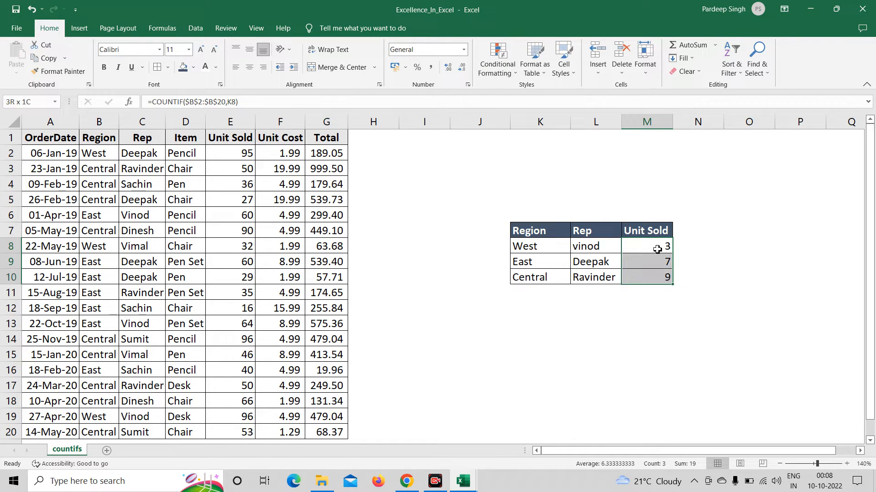
{"action": "key", "text": "Delete"}
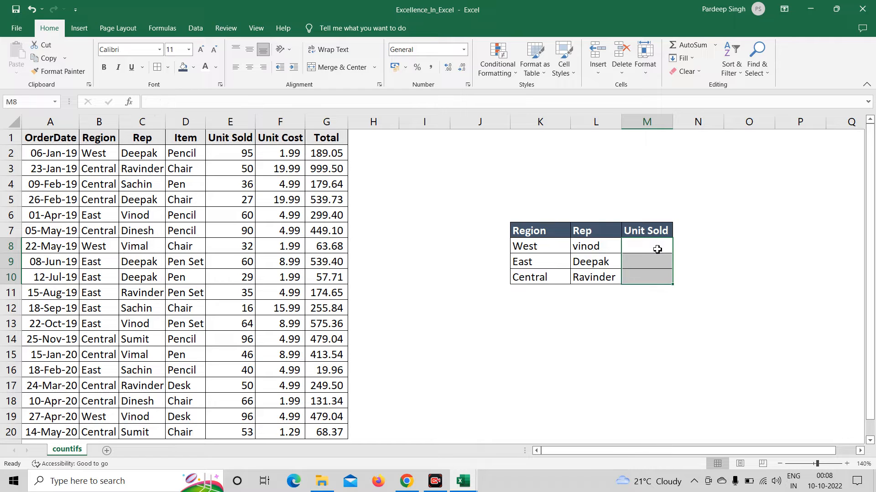
{"action": "left_click", "coordinate": [657, 249]}
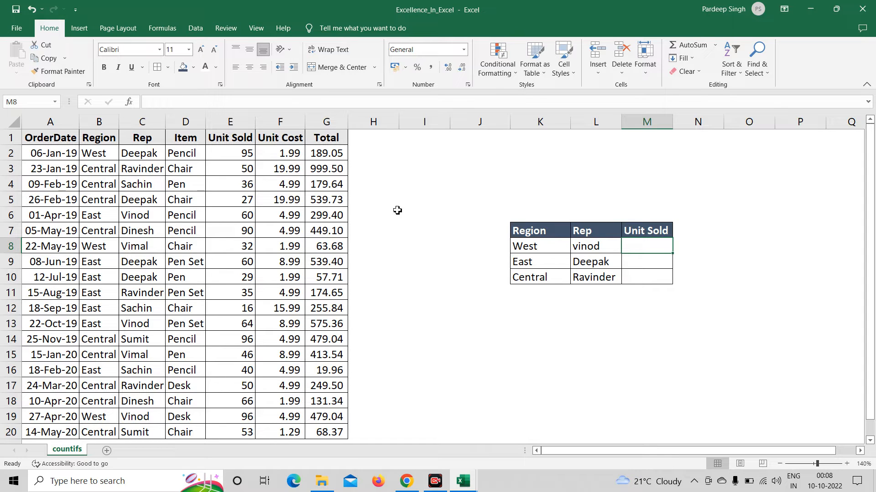
Step: Start a COUNTIFS formula in M8 with the absolute Region range $B$2:$B$20 and K8 as its first criterion
{"action": "left_click", "coordinate": [240, 153]}
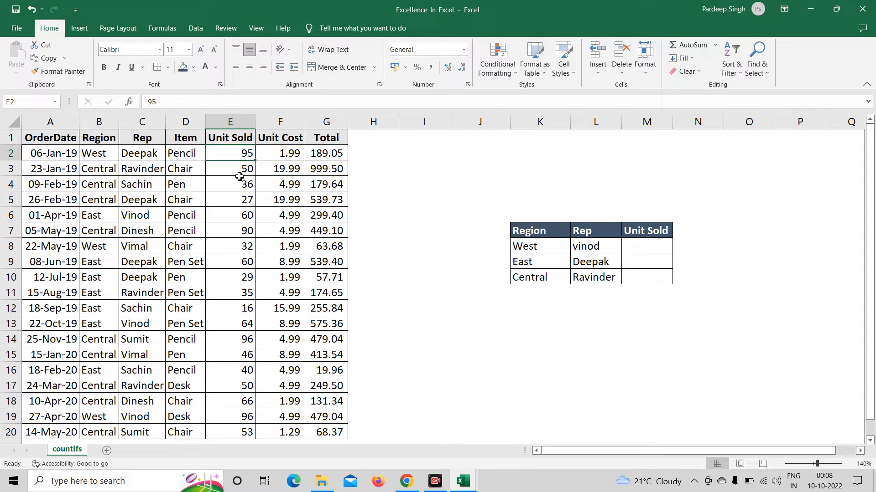
{"action": "left_click", "coordinate": [635, 247]}
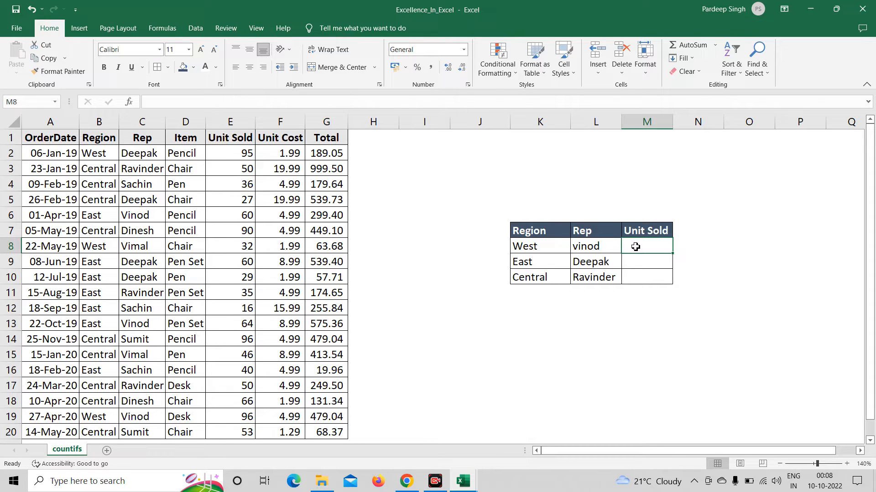
{"action": "type", "text": "="}
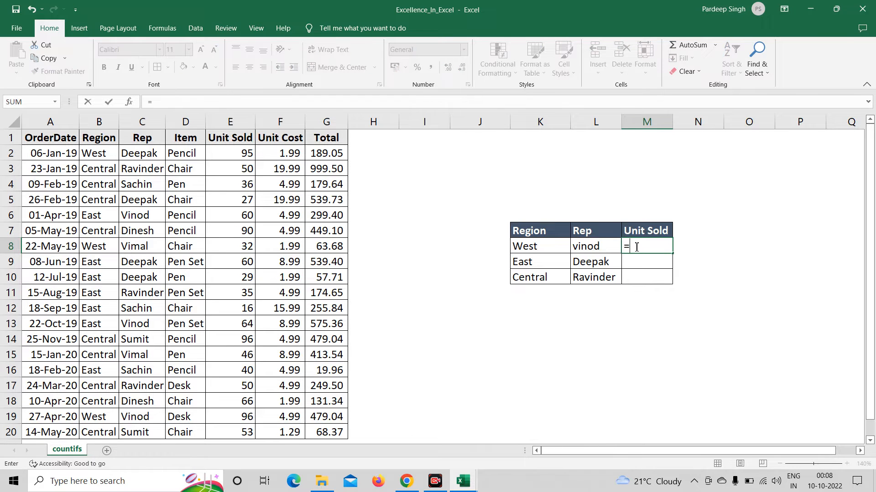
{"action": "type", "text": "countif"}
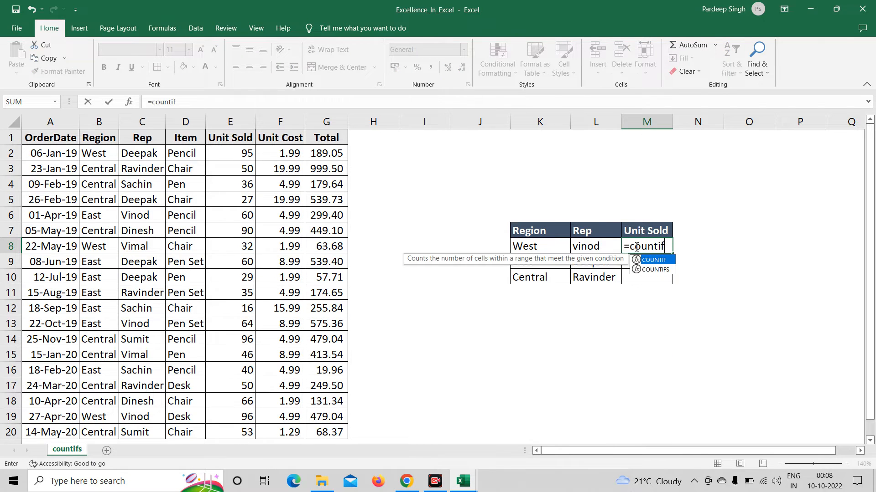
{"action": "type", "text": "s"}
{"action": "key", "text": "Tab"}
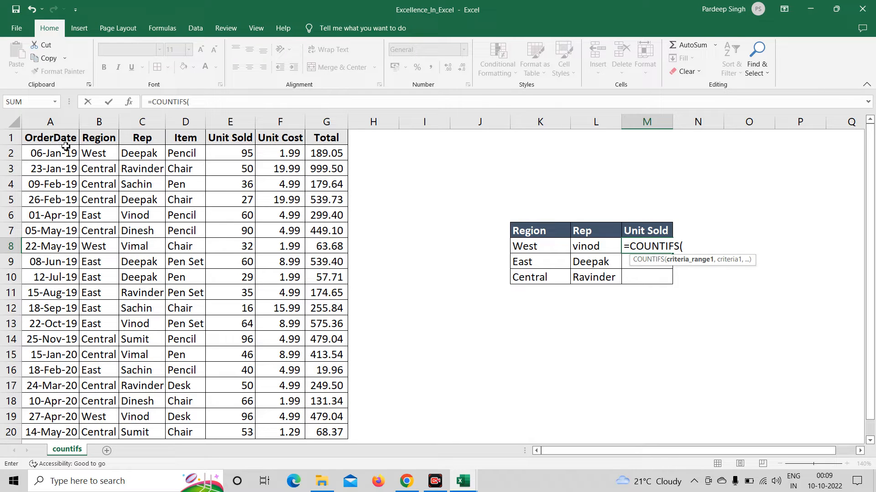
{"action": "left_click", "coordinate": [92, 151]}
{"action": "key", "text": "ctrl+shift+Down"}
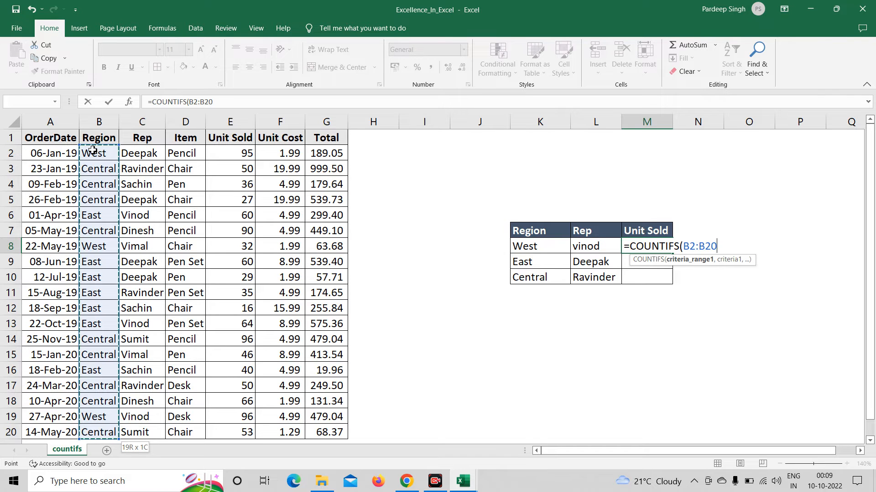
{"action": "key", "text": "F4"}
{"action": "type", "text": ","}
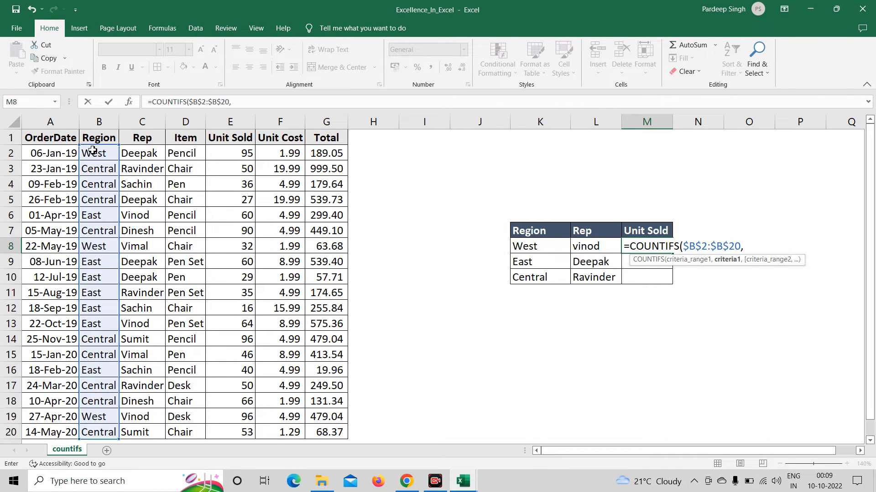
{"action": "left_click", "coordinate": [528, 247]}
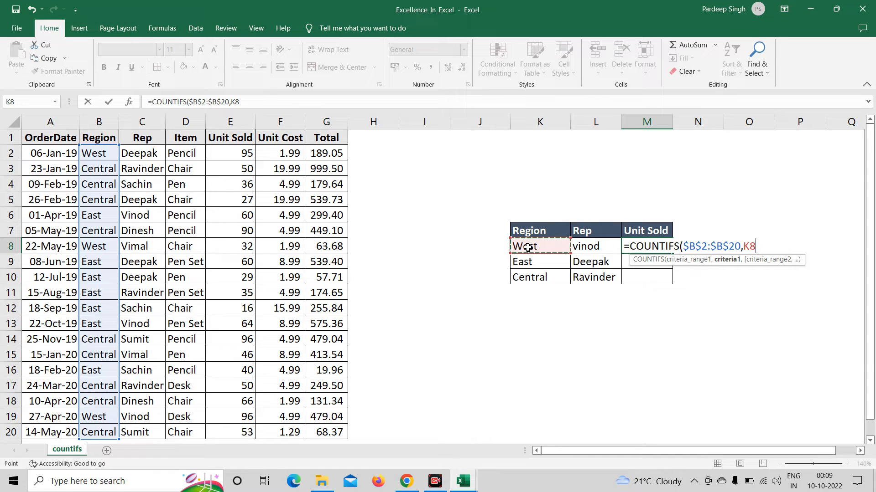
{"action": "type", "text": ","}
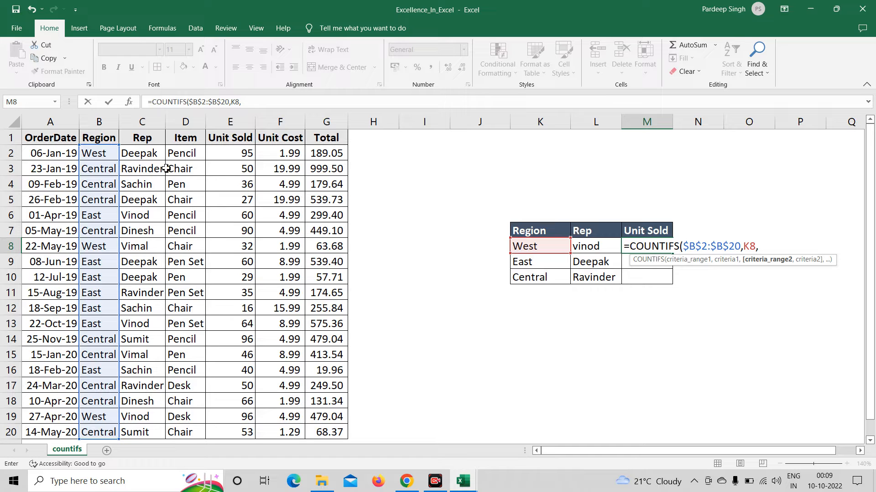
Step: Complete the COUNTIFS formula in M8 with the absolute Rep range $C$2:$C$20 and L8 as its second criterion
{"action": "left_click", "coordinate": [143, 158]}
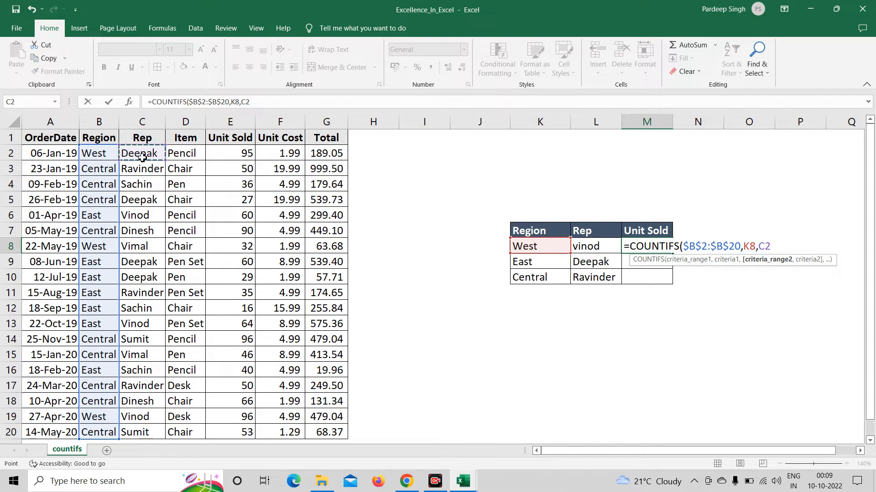
{"action": "key", "text": "ctrl+shift+Down"}
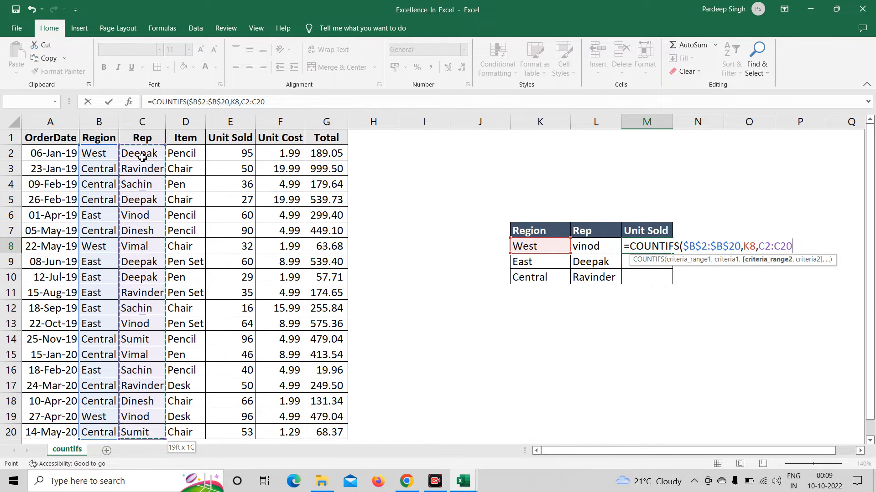
{"action": "key", "text": "F4"}
{"action": "type", "text": ","}
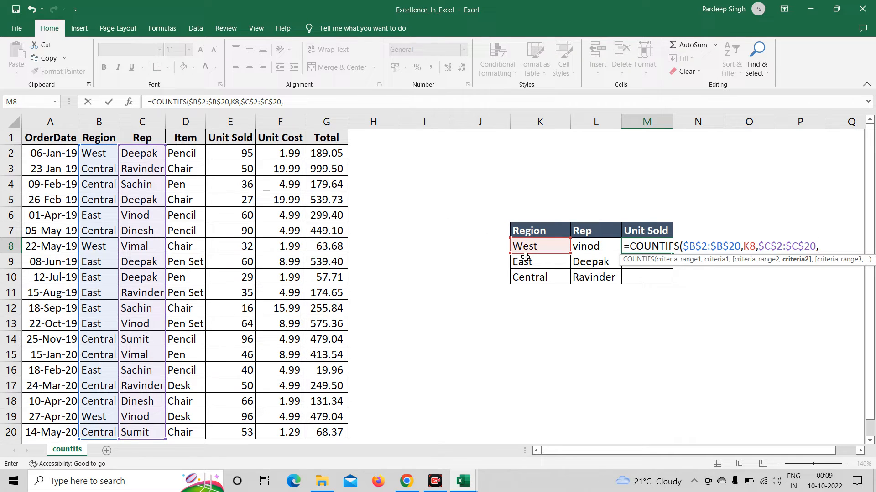
{"action": "left_click", "coordinate": [598, 248]}
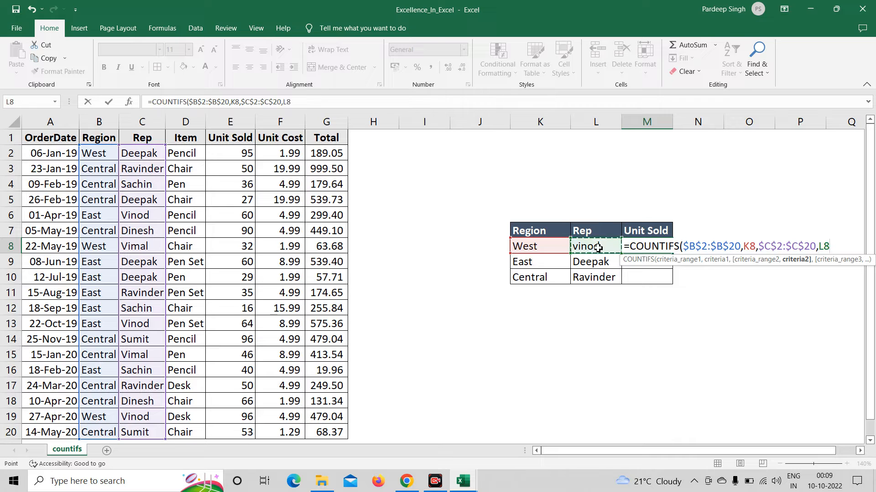
{"action": "type", "text": ")"}
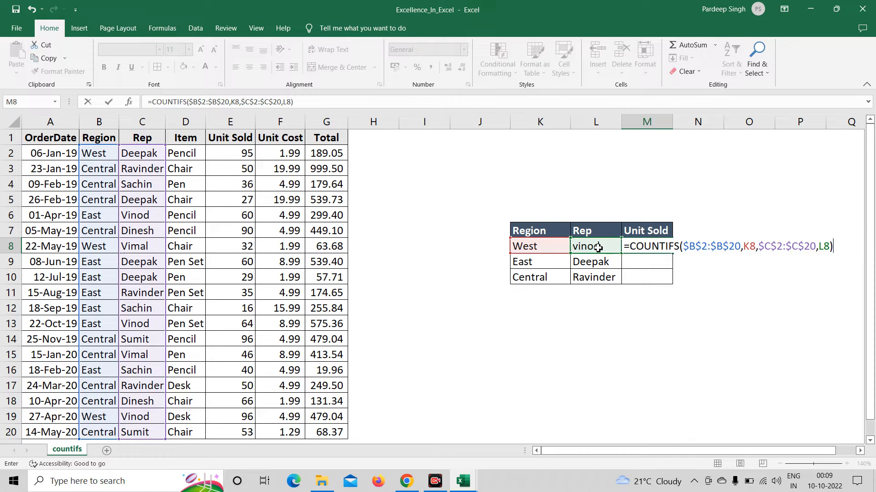
{"action": "key", "text": "Return"}
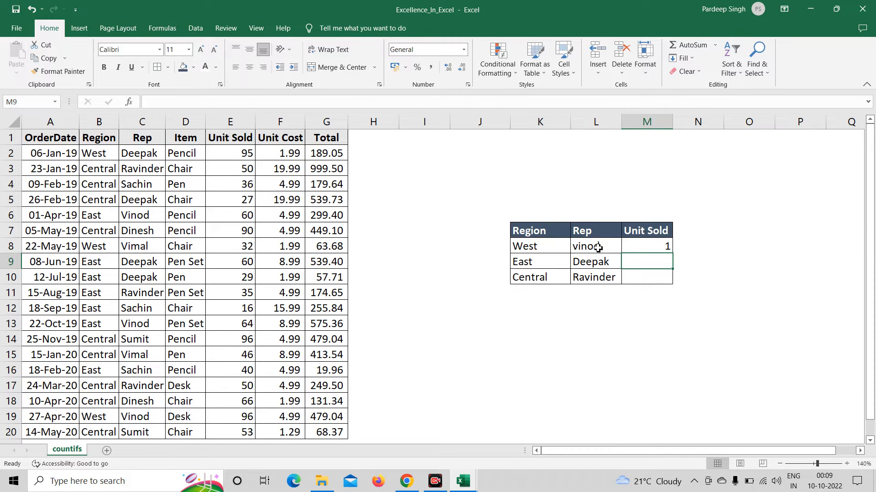
Step: Fill the COUNTIFS formula from M8 down through M10
{"action": "key", "text": "Up"}
{"action": "key", "text": "shift+Down"}
{"action": "key", "text": "shift+Down"}
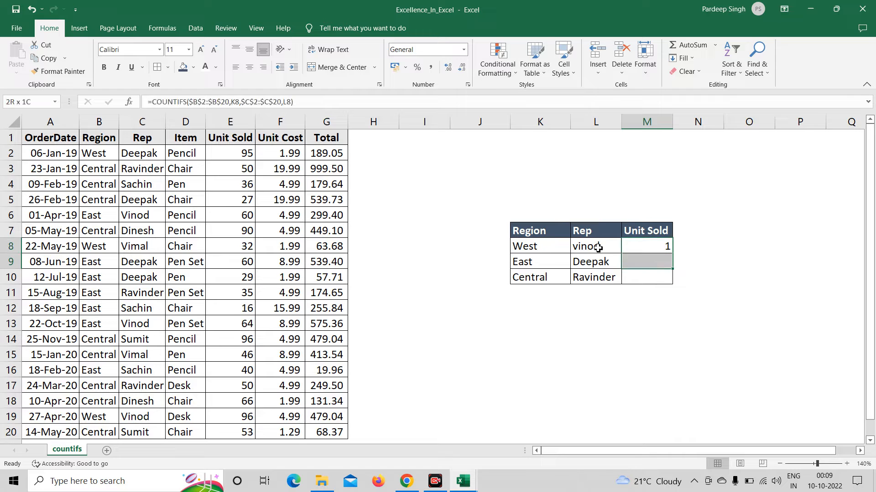
{"action": "key", "text": "ctrl+d"}
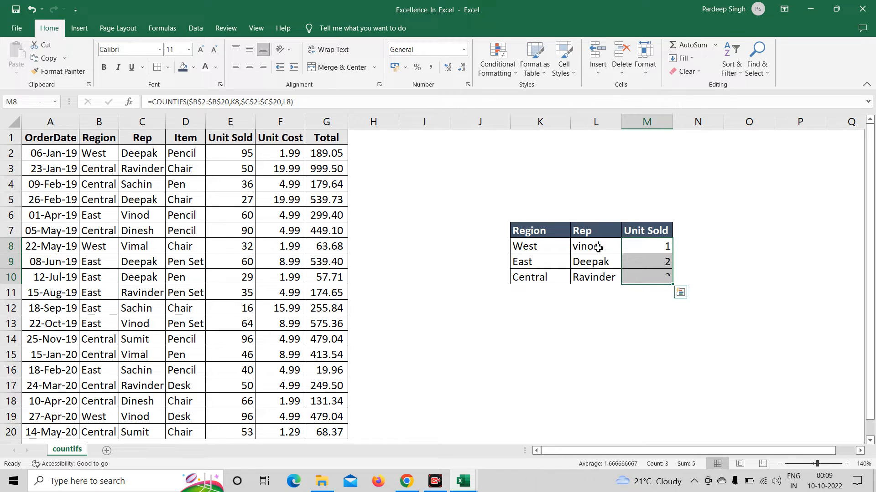
{"action": "left_click", "coordinate": [637, 189]}
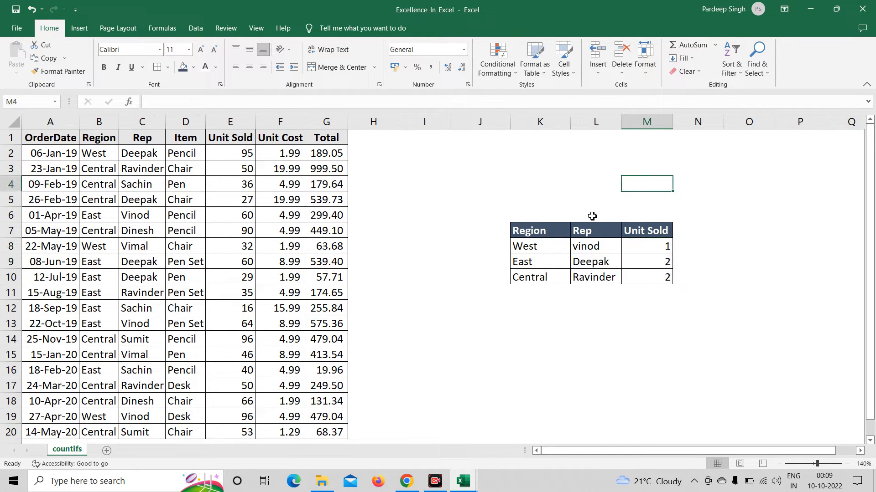
{"action": "left_click", "coordinate": [540, 236]}
{"action": "left_click", "coordinate": [646, 258]}
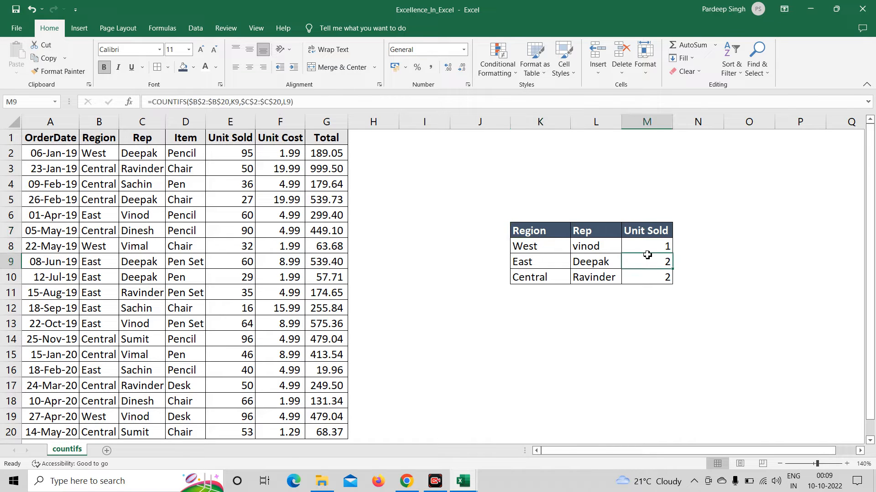
{"action": "left_click", "coordinate": [638, 247]}
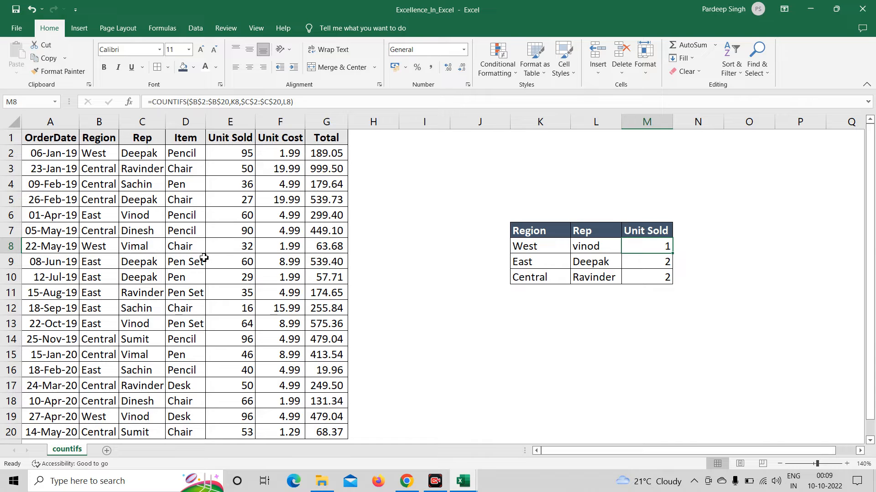
Step: Filter the order table's Region column to West only to check its orders, and remove the filter again
{"action": "left_click", "coordinate": [110, 149]}
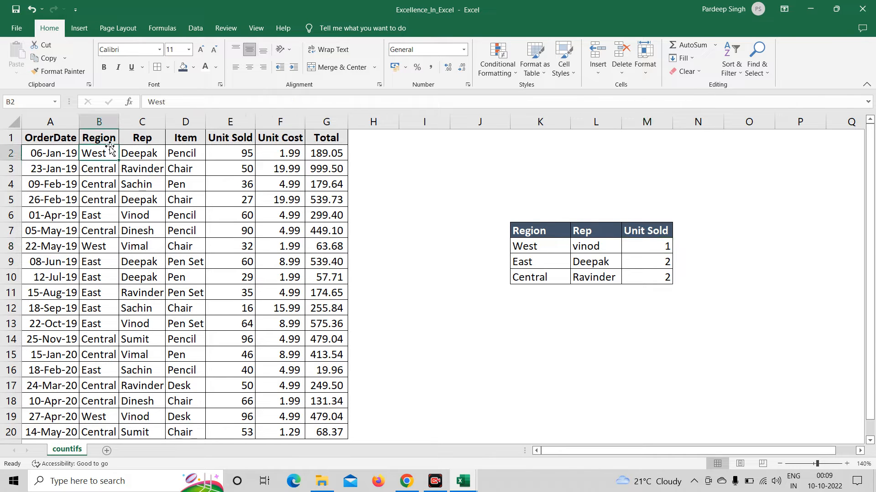
{"action": "key", "text": "Up"}
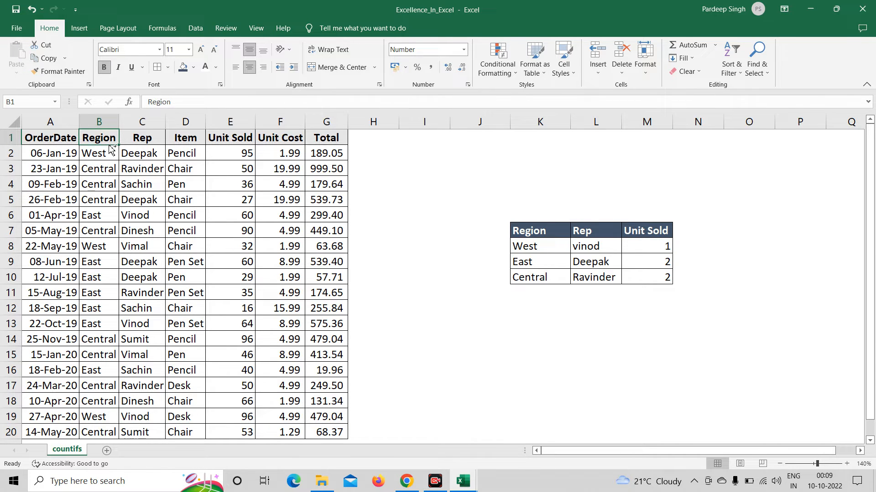
{"action": "key", "text": "ctrl+shift+l"}
{"action": "left_click", "coordinate": [113, 138]}
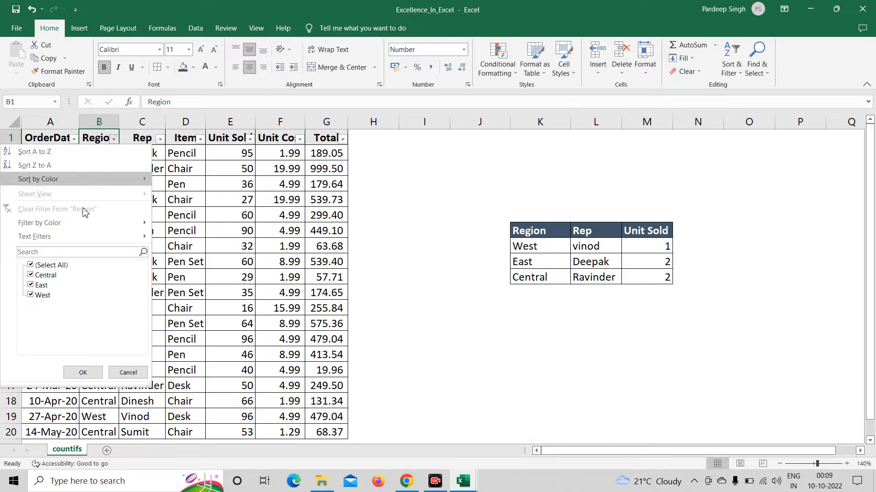
{"action": "left_click", "coordinate": [30, 266]}
{"action": "left_click", "coordinate": [31, 292]}
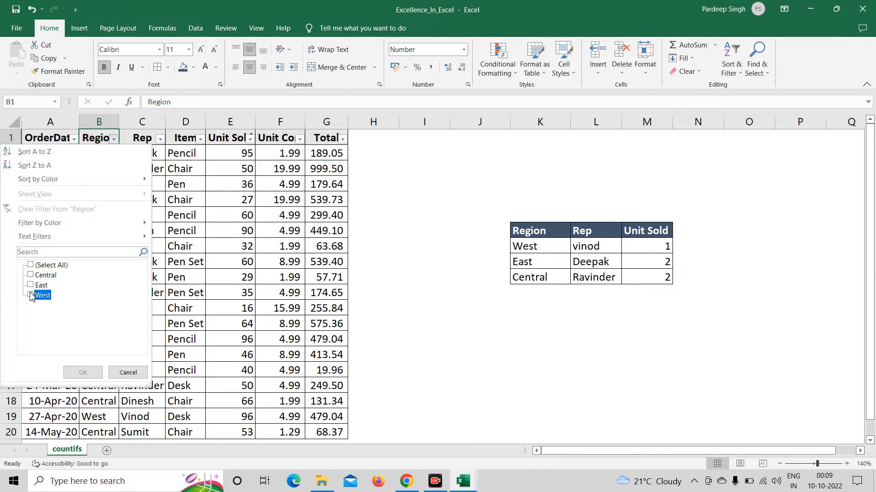
{"action": "left_click", "coordinate": [30, 295]}
{"action": "left_click", "coordinate": [85, 374]}
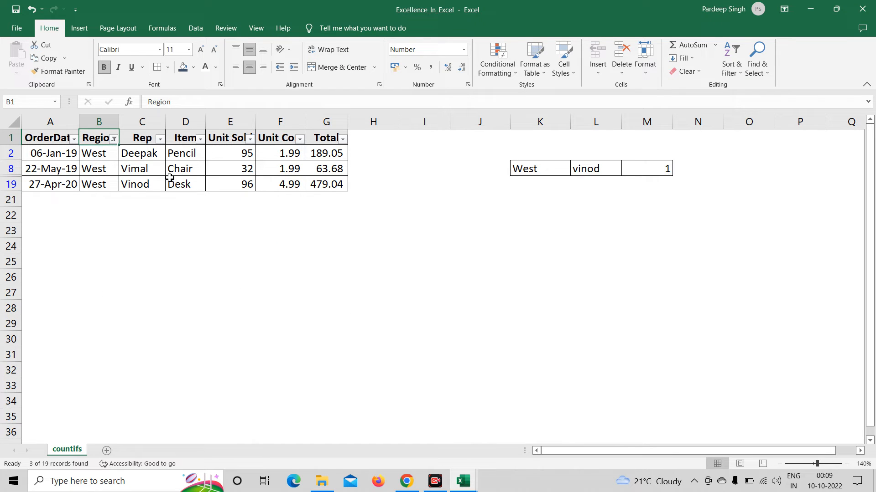
{"action": "key", "text": "ctrl+shift+l"}
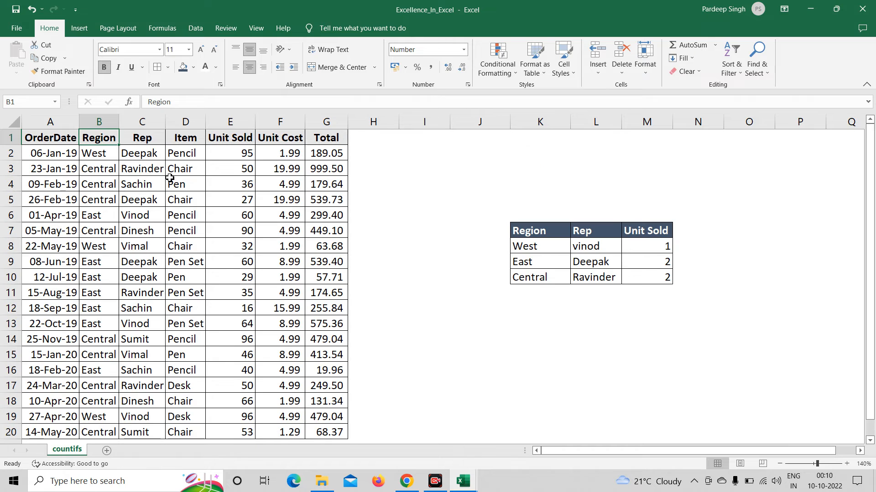
Step: Clear the COUNTIFS formulas from the Unit Sold cells M8:M10
{"action": "left_click", "coordinate": [661, 245]}
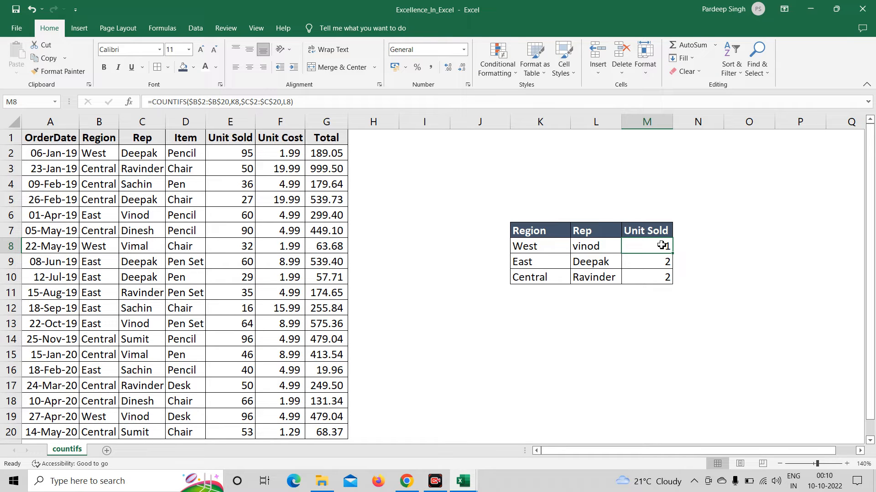
{"action": "key", "text": "ctrl+shift+Down"}
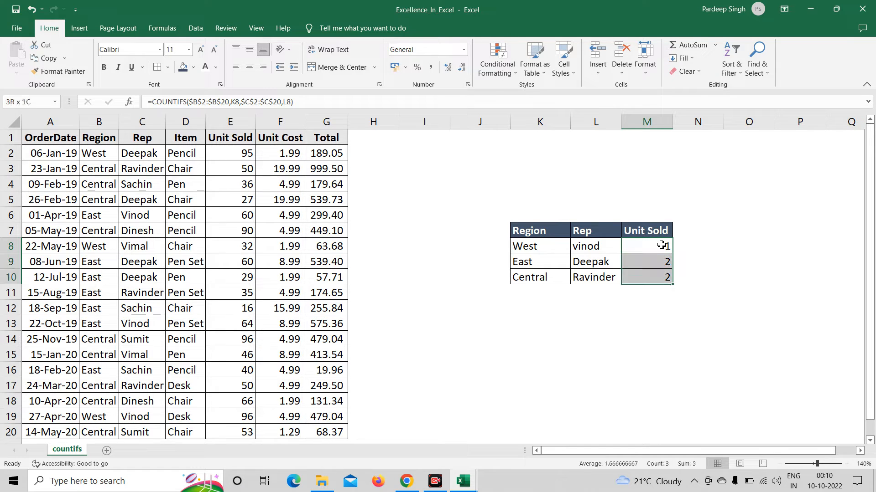
{"action": "key", "text": "Delete"}
{"action": "left_click", "coordinate": [661, 245]}
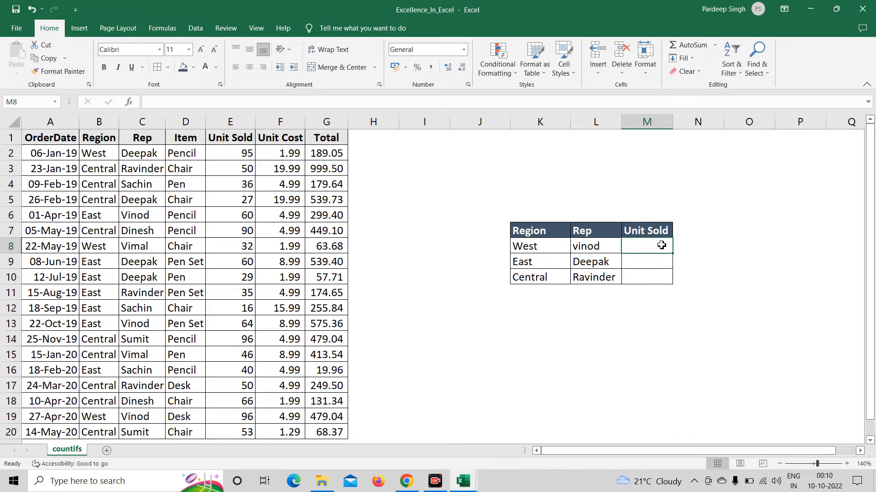
{"action": "left_click", "coordinate": [717, 265]}
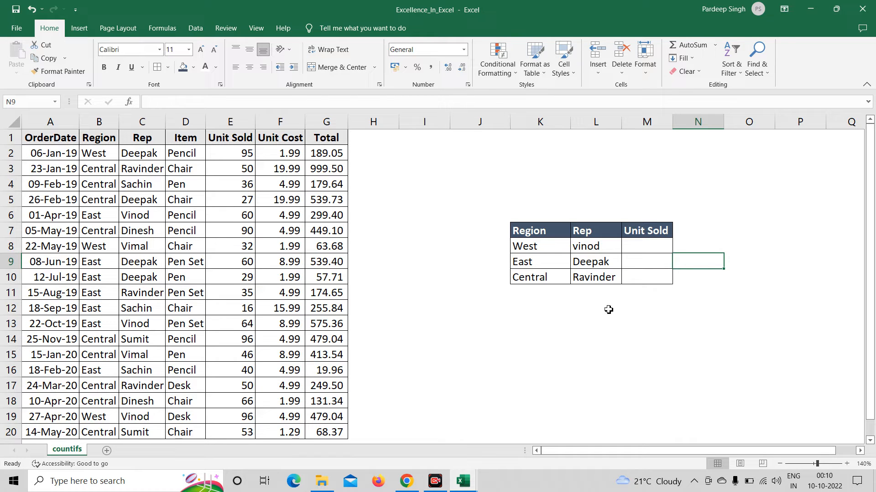
Step: Enter the start date 01-01-2019 in cell J12 and the end date 01-04-2019 in cell K12
{"action": "left_click", "coordinate": [465, 314]}
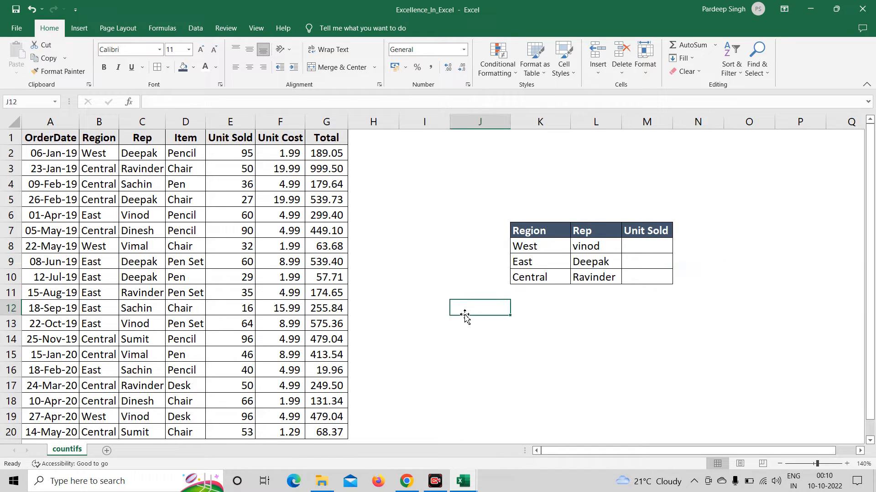
{"action": "type", "text": "01-"}
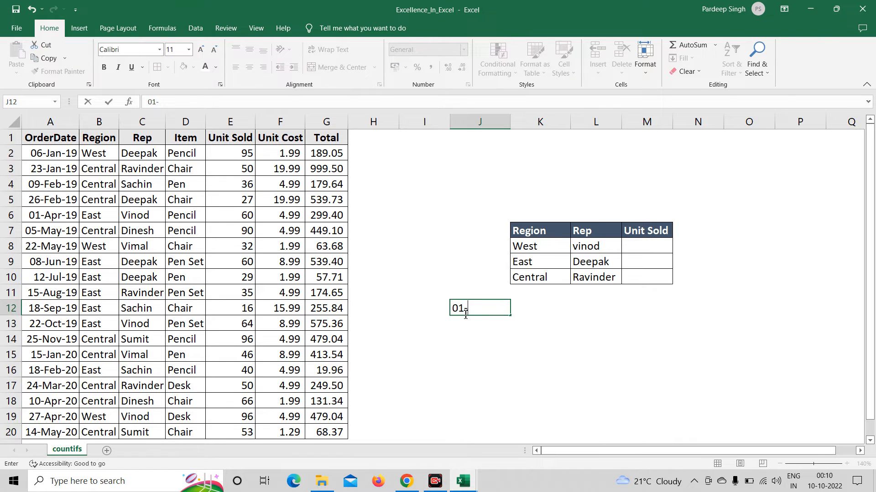
{"action": "type", "text": "1-2019"}
{"action": "key", "text": "Return"}
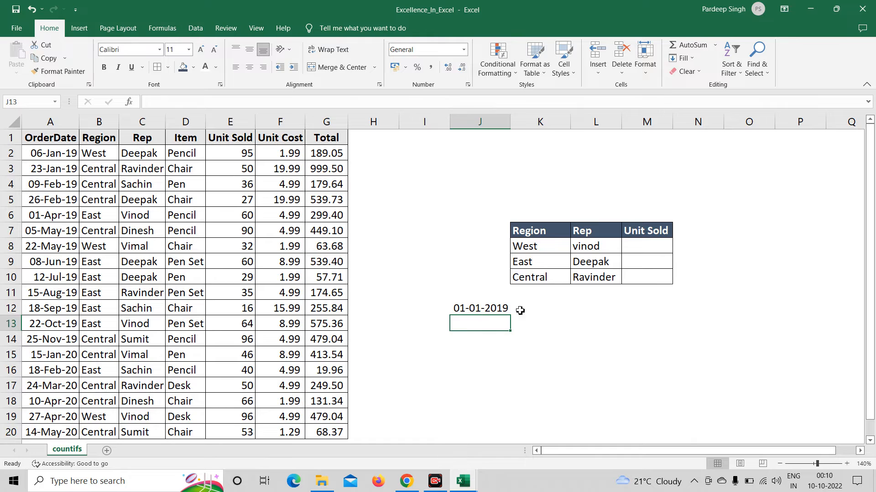
{"action": "left_click", "coordinate": [557, 305]}
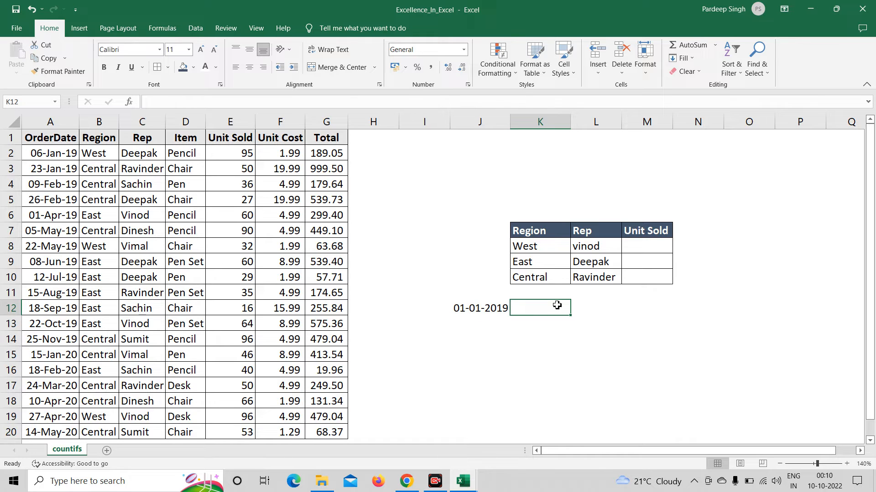
{"action": "type", "text": "1"}
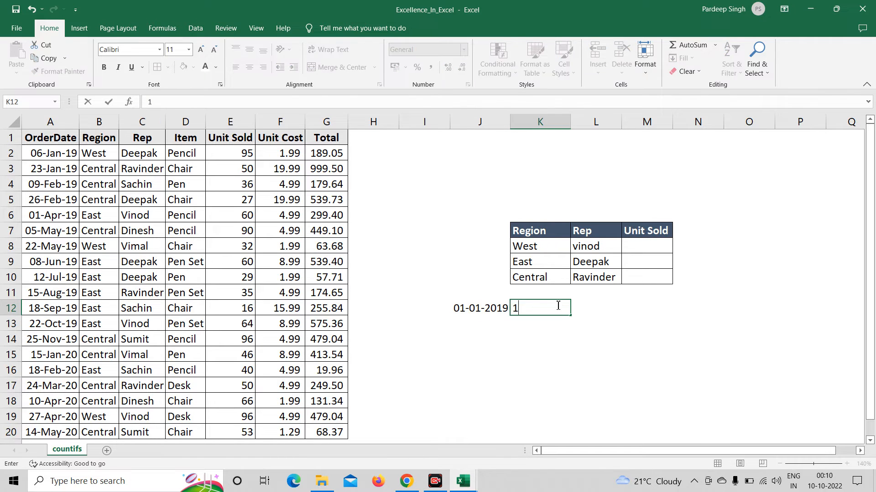
{"action": "type", "text": "-04-2019"}
{"action": "key", "text": "Return"}
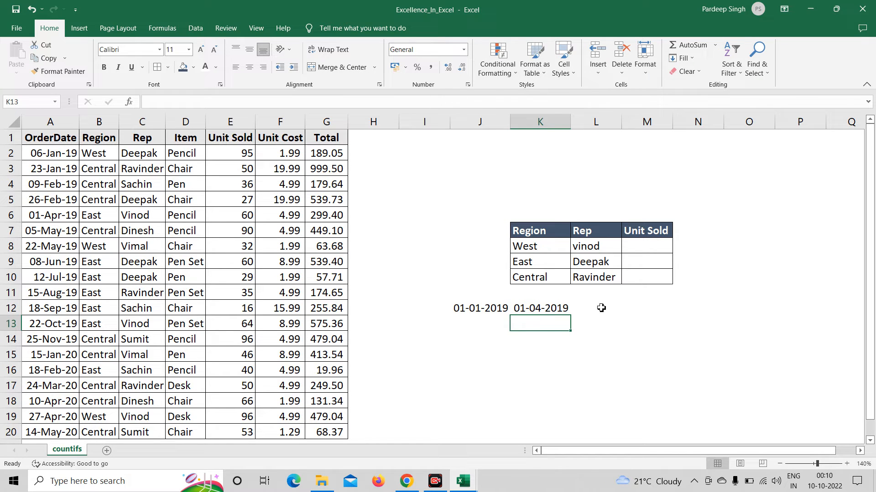
Step: Start a COUNTIFS formula in M12 with the absolute OrderDate range $A$2:$A$20 as the first criteria range
{"action": "left_click", "coordinate": [599, 308]}
{"action": "left_click", "coordinate": [649, 306]}
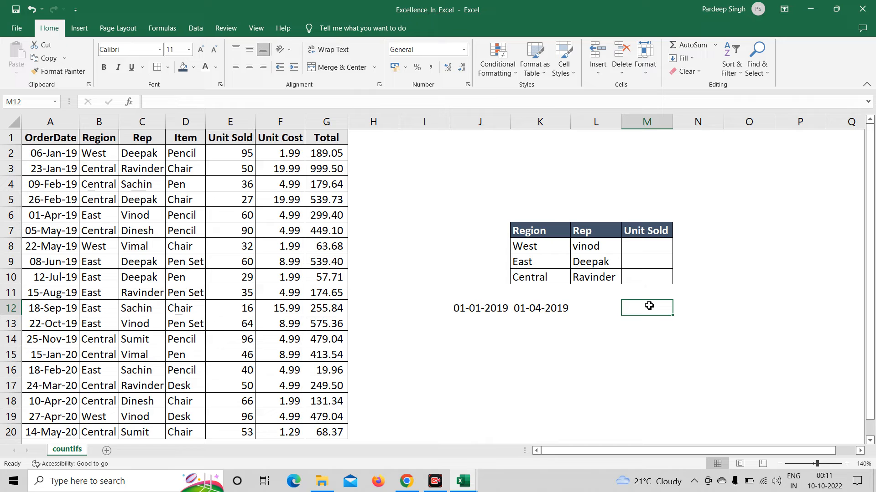
{"action": "type", "text": "="}
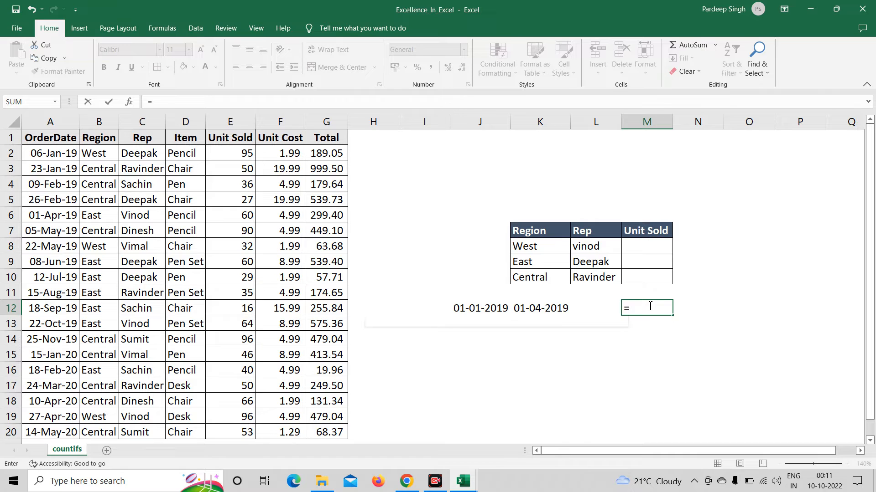
{"action": "type", "text": "coun"}
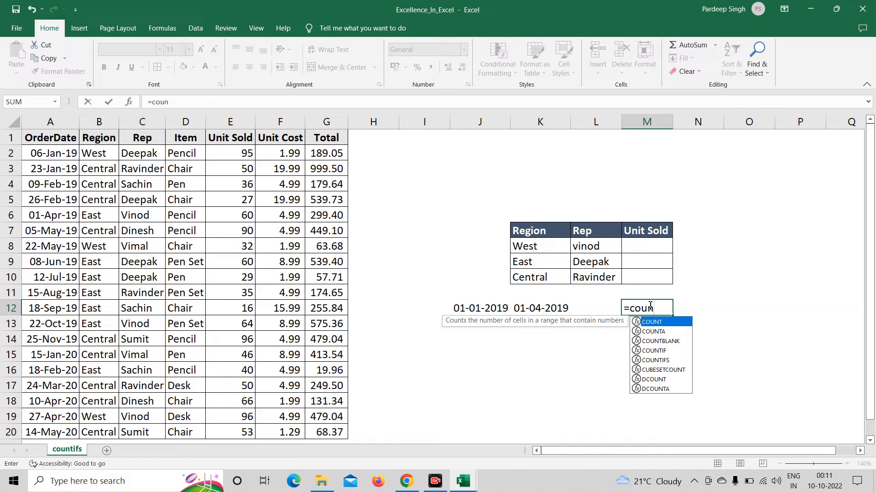
{"action": "type", "text": "tifs"}
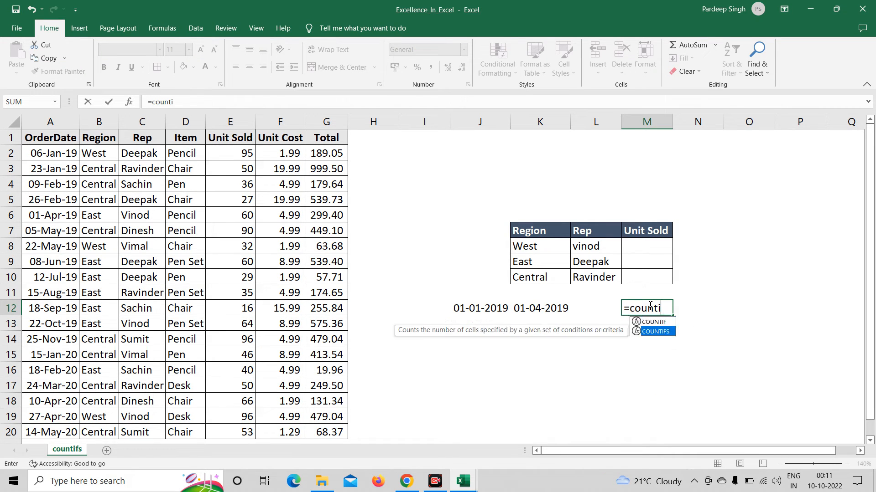
{"action": "key", "text": "Tab"}
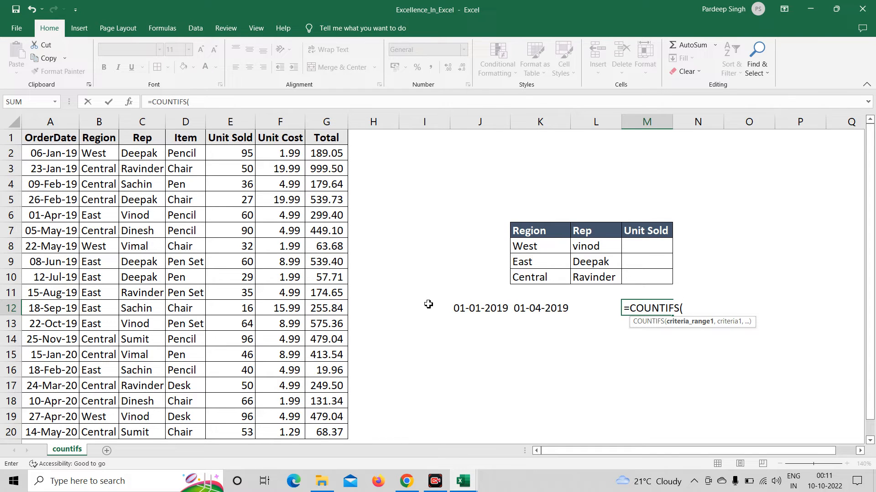
{"action": "left_click", "coordinate": [67, 155]}
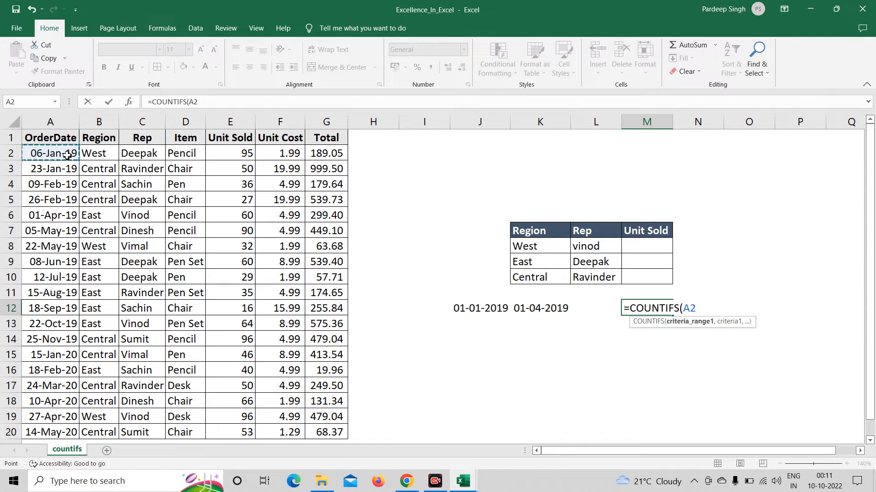
{"action": "key", "text": "ctrl+shift+Down"}
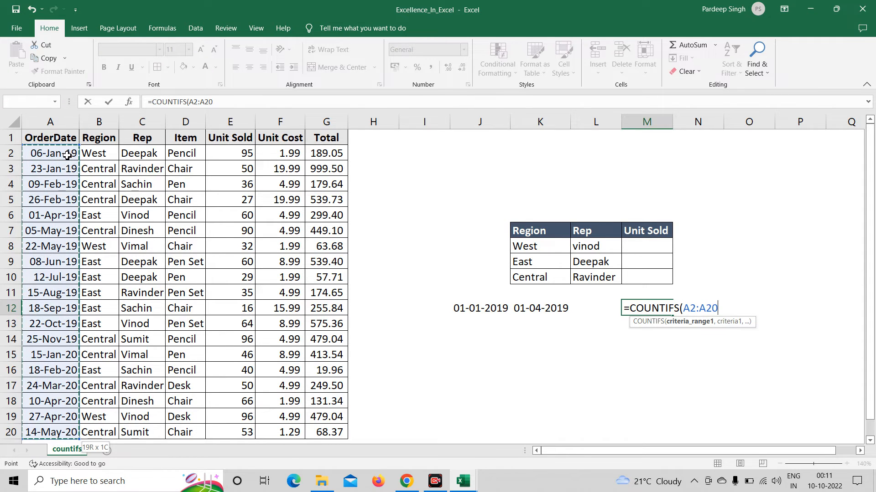
{"action": "key", "text": "F4"}
{"action": "type", "text": ","}
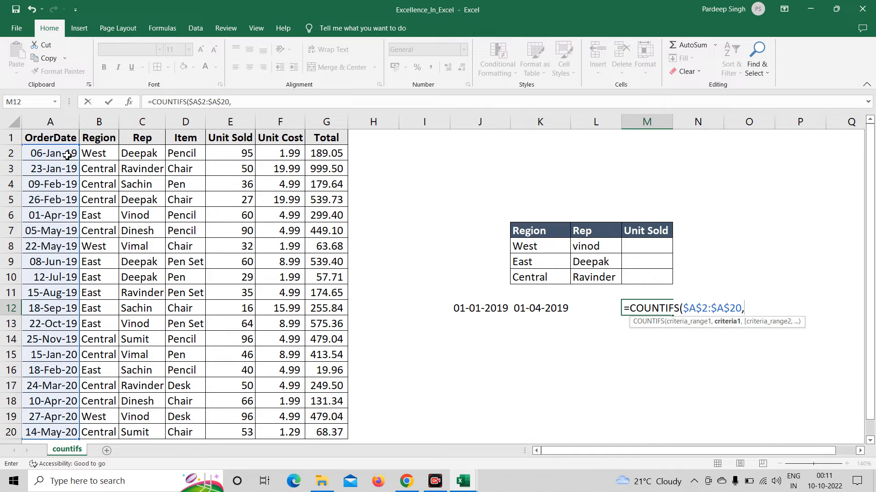
Step: Add ">="&J12 as the formula's first criterion so it counts orders from the start date onward
{"action": "type", "text": "\">=\"&"}
{"action": "left_click", "coordinate": [480, 308]}
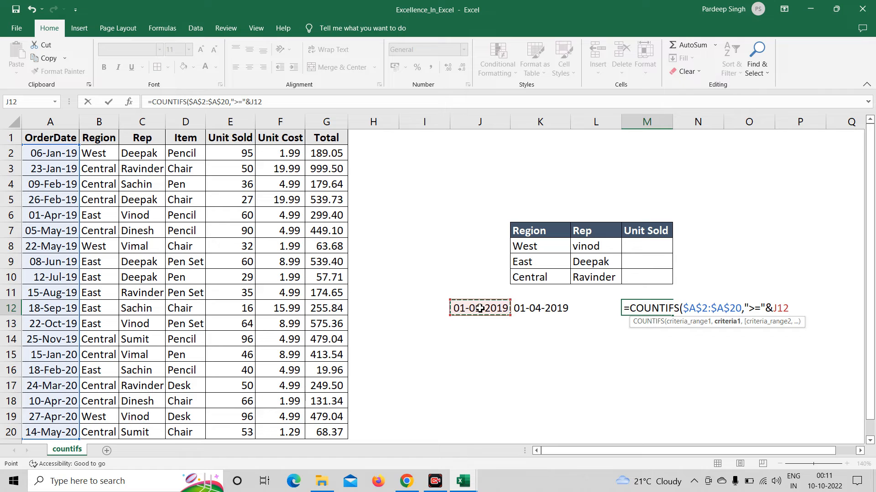
{"action": "type", "text": ","}
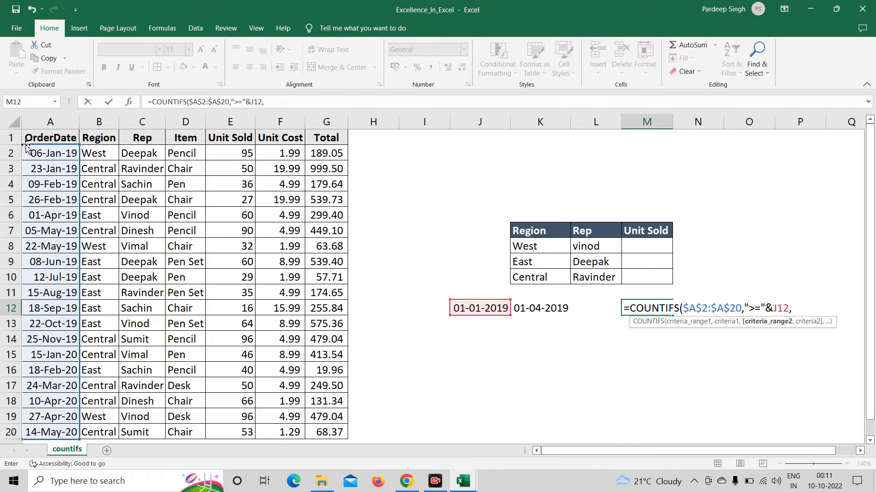
Step: Add the absolute OrderDate range $A$2:$A$20 as the second criteria range of the formula
{"action": "left_click", "coordinate": [49, 154]}
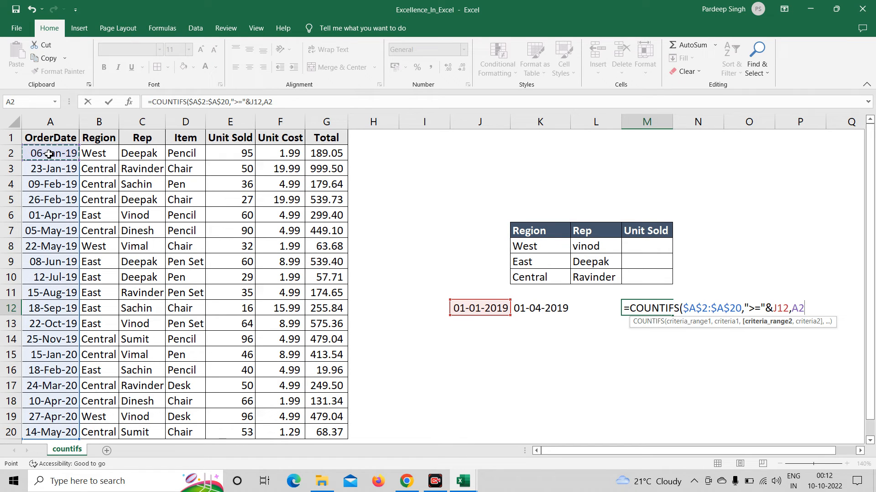
{"action": "key", "text": "shift+Up"}
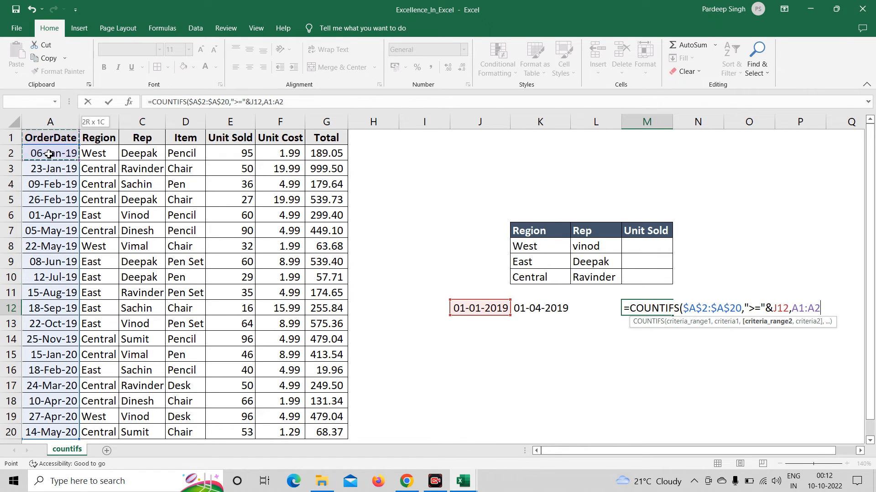
{"action": "key", "text": "Down"}
{"action": "key", "text": "Up"}
{"action": "key", "text": "ctrl+shift+Down"}
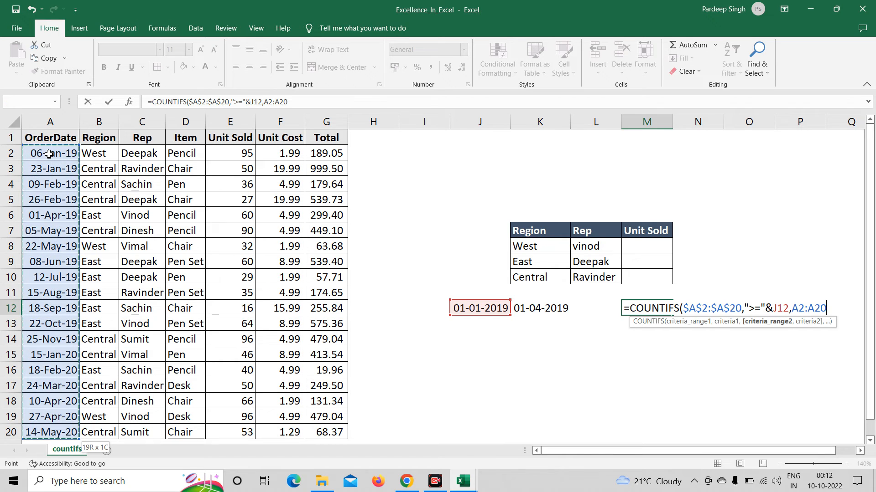
{"action": "key", "text": "F4"}
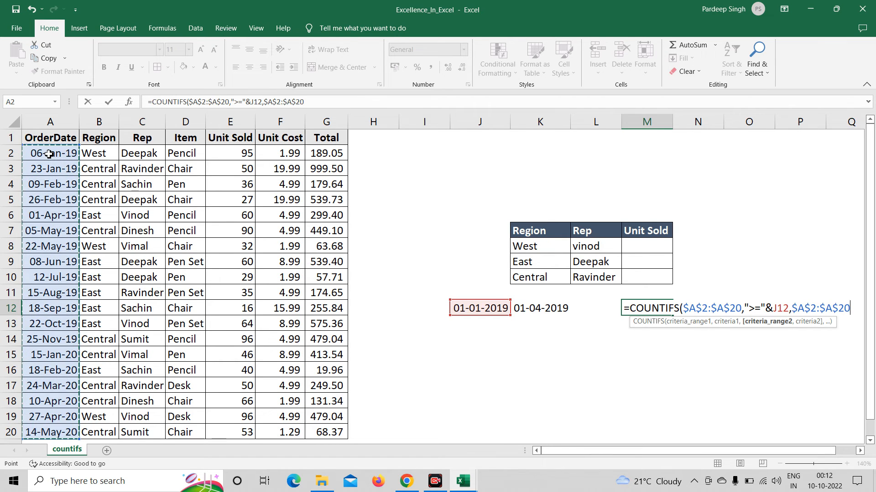
{"action": "type", "text": ","}
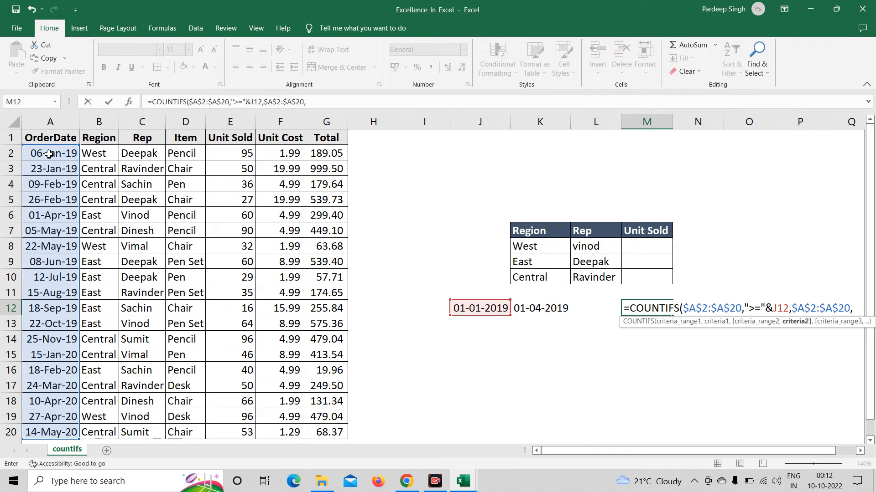
Step: Complete the COUNTIFS formula in M12 with "<="&K12 as the second criterion and enter it
{"action": "type", "text": "\"<="}
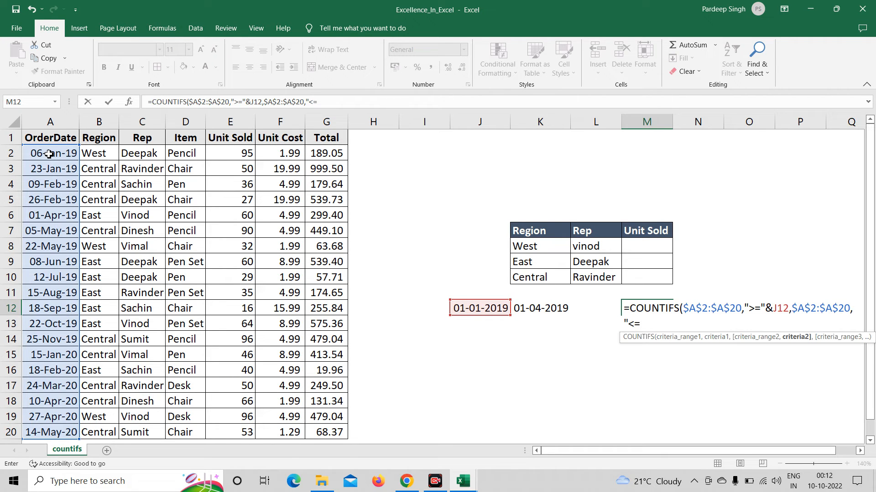
{"action": "type", "text": "\"&"}
{"action": "left_click", "coordinate": [528, 308]}
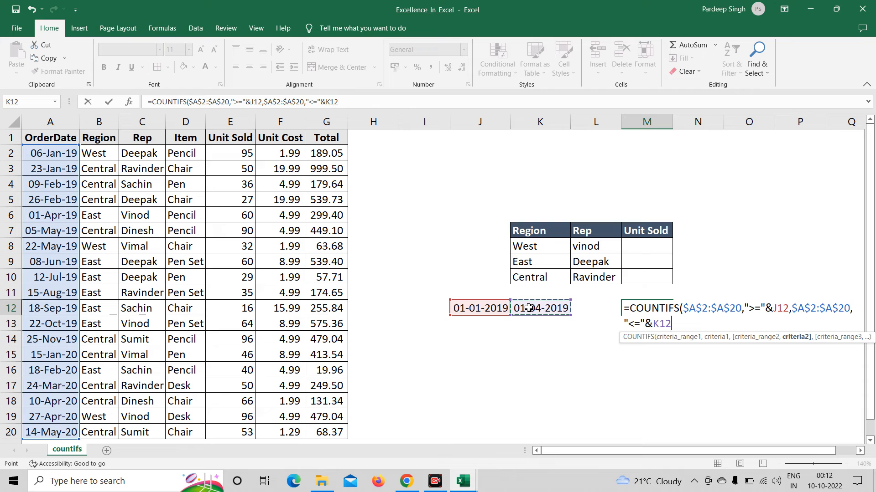
{"action": "type", "text": ")"}
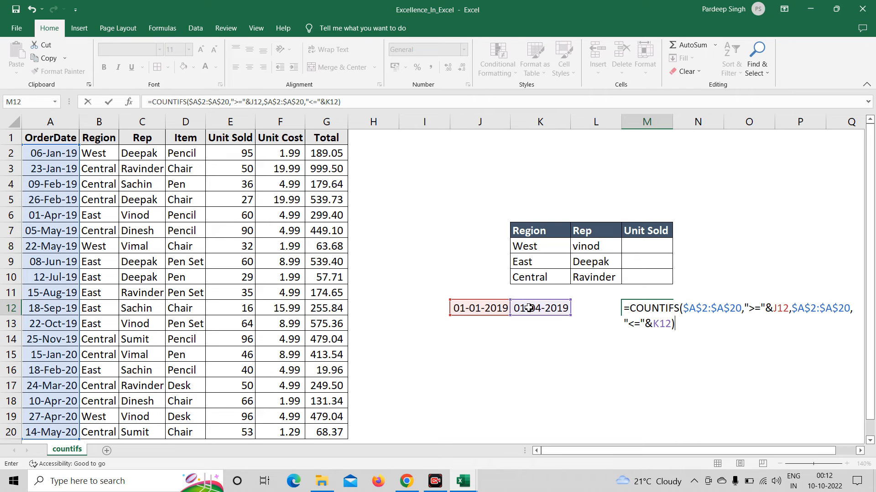
{"action": "key", "text": "Return"}
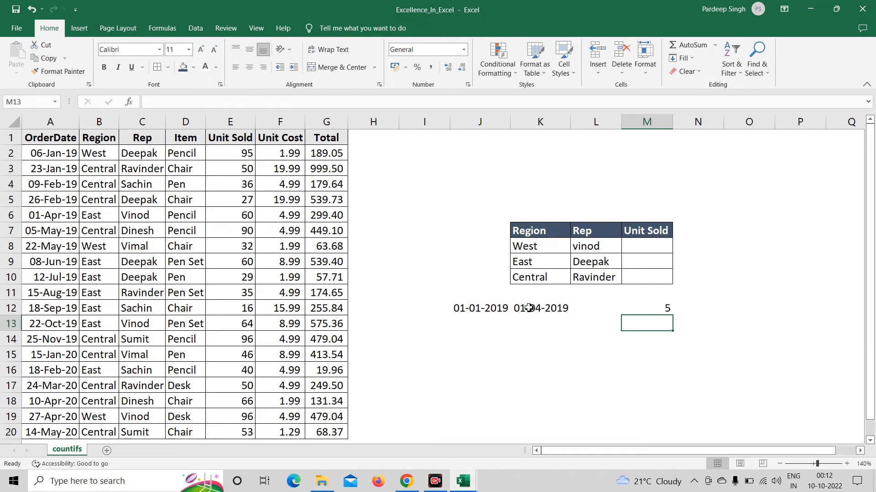
Step: Select the order dates A2:A6 to check the M12 count against the start and end dates
{"action": "key", "text": "Up"}
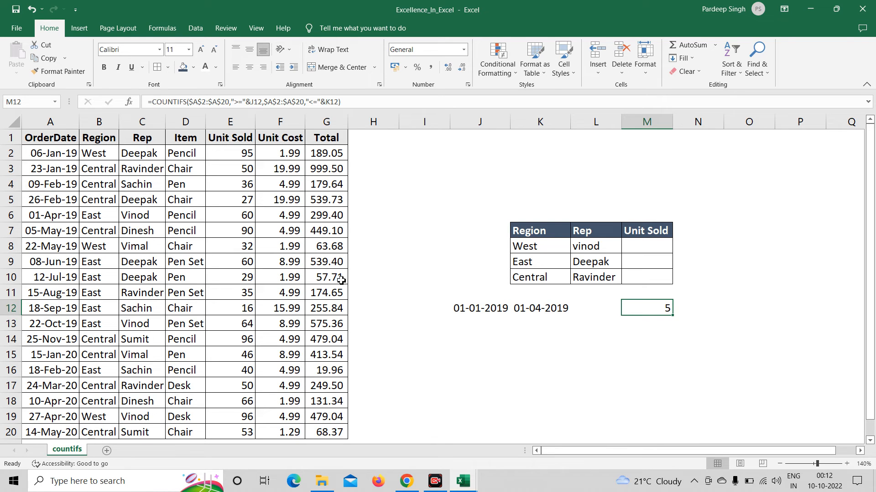
{"action": "left_click", "coordinate": [63, 149]}
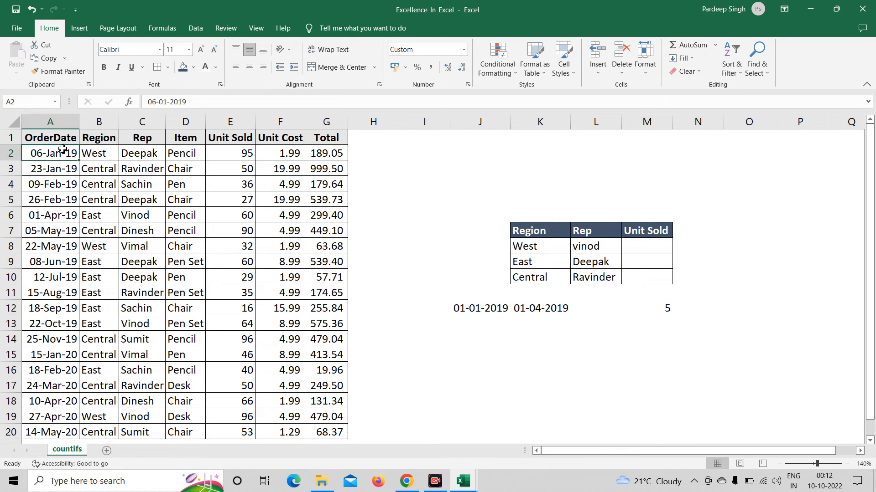
{"action": "key", "text": "Down"}
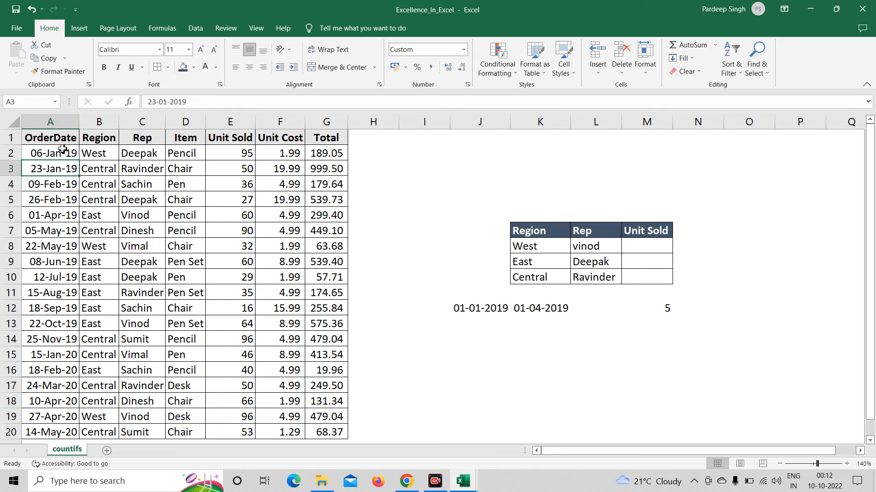
{"action": "key", "text": "Up"}
{"action": "key", "text": "shift+Down"}
{"action": "key", "text": "shift+Down"}
{"action": "key", "text": "shift+Down"}
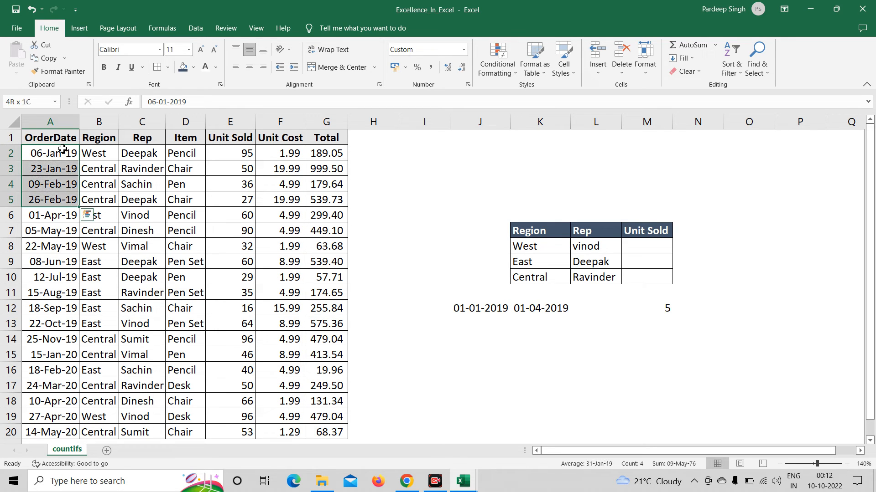
{"action": "key", "text": "shift+Down"}
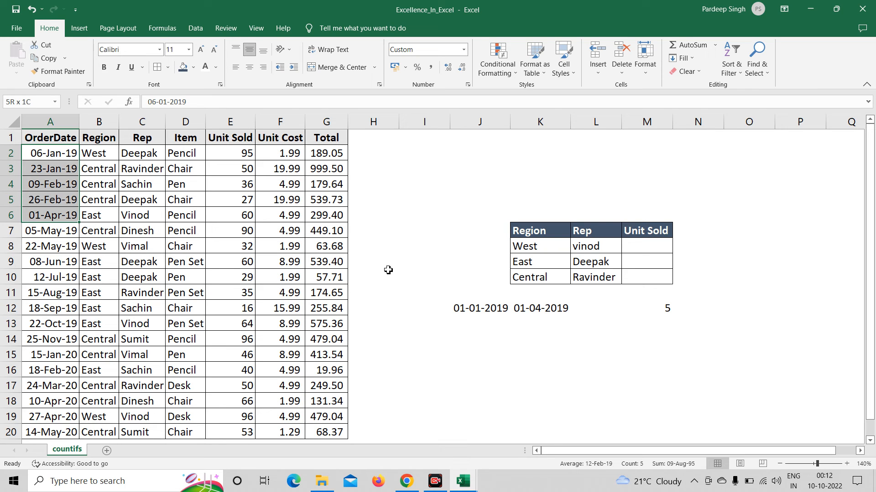
Step: Change the end date in K12 to 31-05-2019 and check the updated count in M12
{"action": "left_click", "coordinate": [540, 311]}
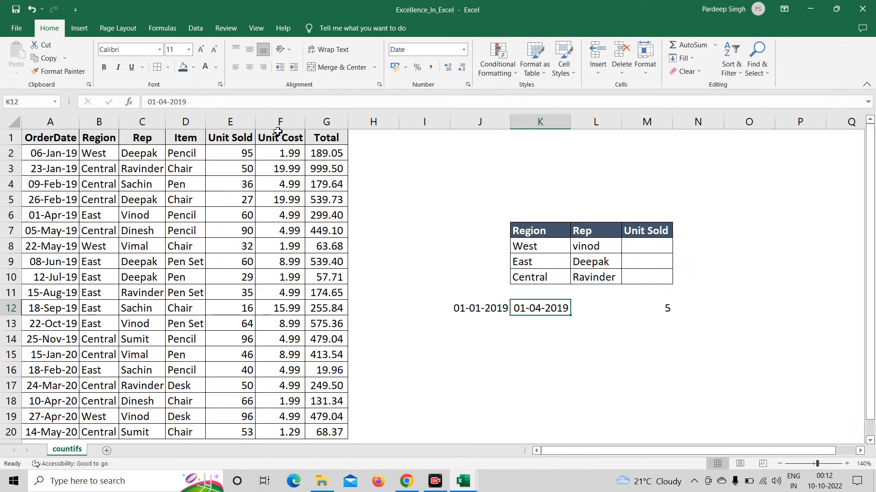
{"action": "left_click", "coordinate": [167, 101]}
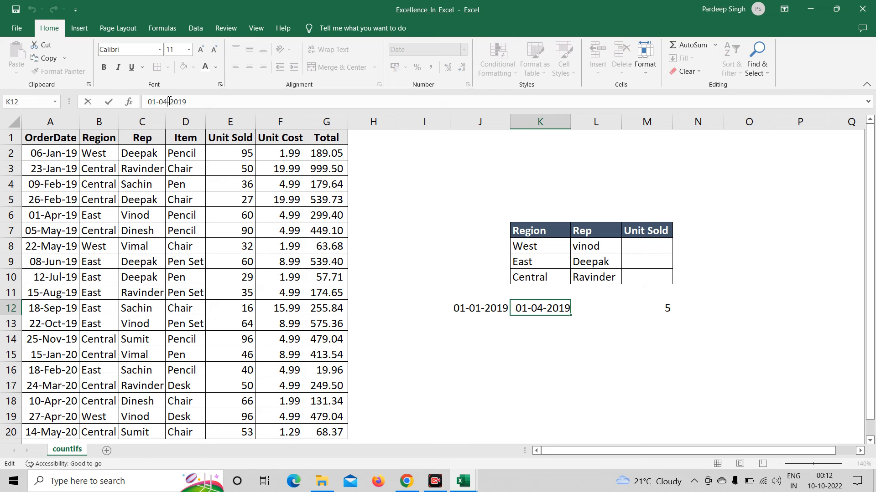
{"action": "key", "text": "BackSpace"}
{"action": "type", "text": "5"}
{"action": "left_click", "coordinate": [156, 100]}
{"action": "key", "text": "BackSpace"}
{"action": "type", "text": "3"}
{"action": "key", "text": "Return"}
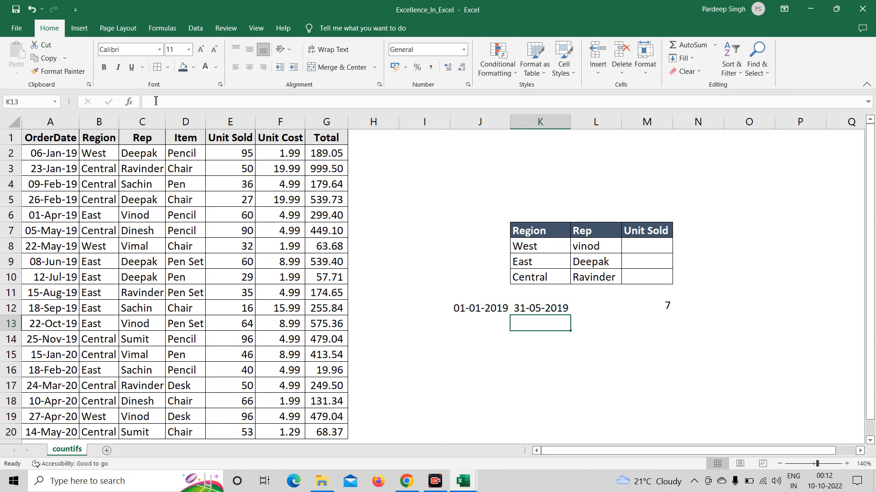
{"action": "left_click", "coordinate": [662, 311]}
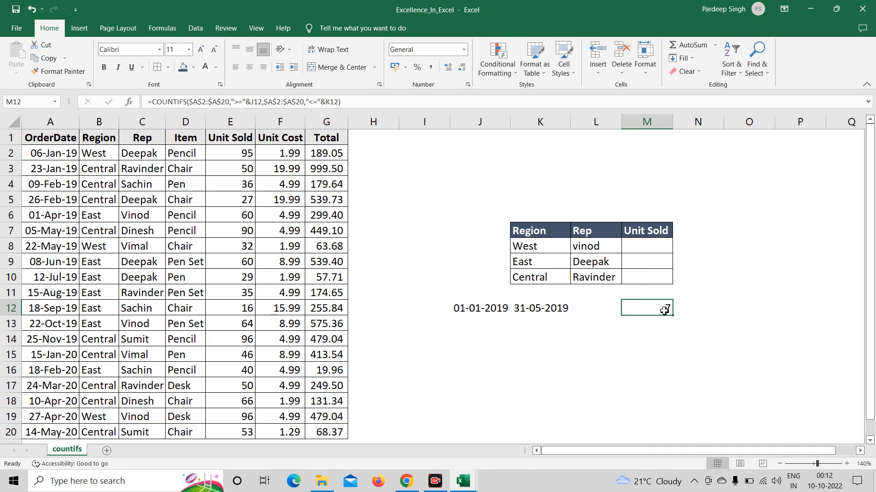